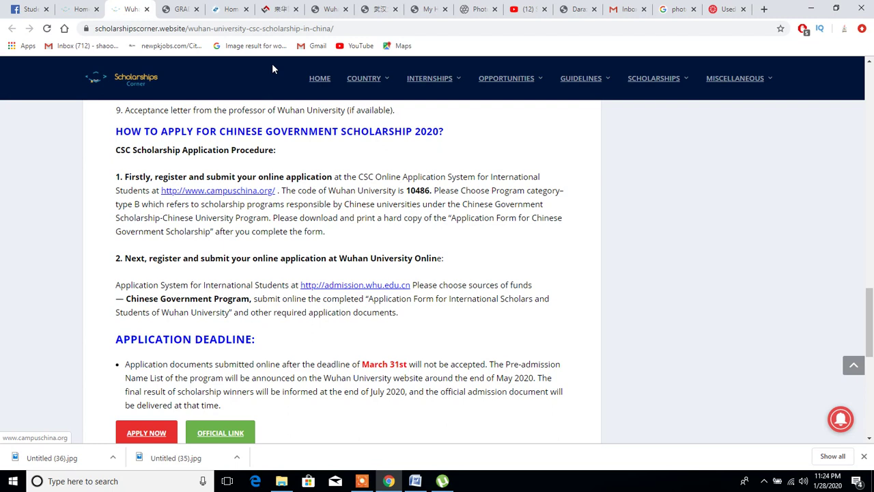
# Log out of the Chinese Government Scholarship Information System and confirm the logout.
pyautogui.click(276, 9)
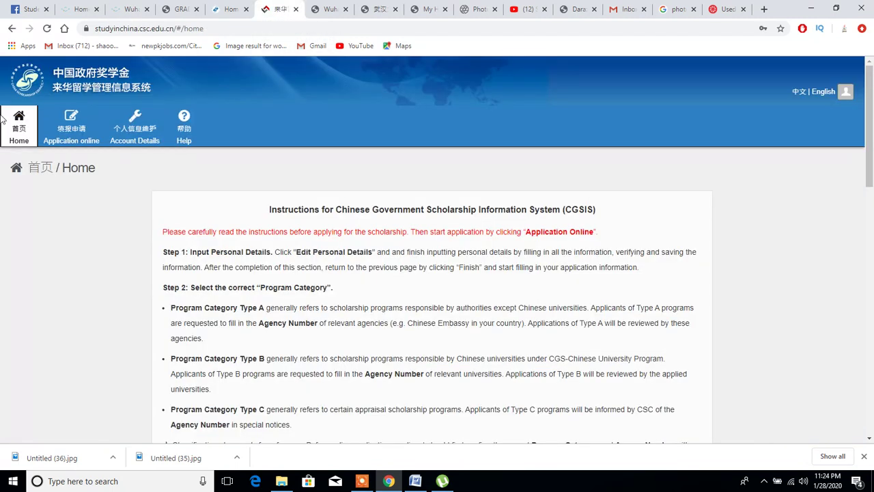
pyautogui.click(846, 99)
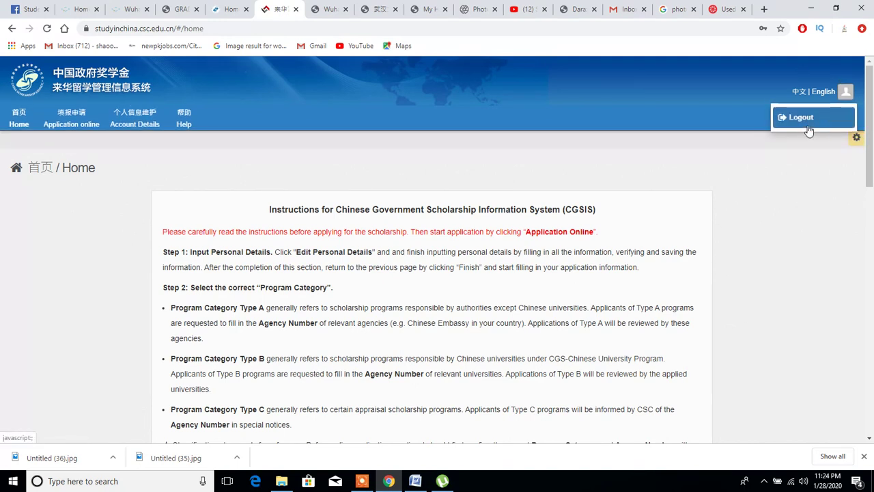
pyautogui.click(806, 116)
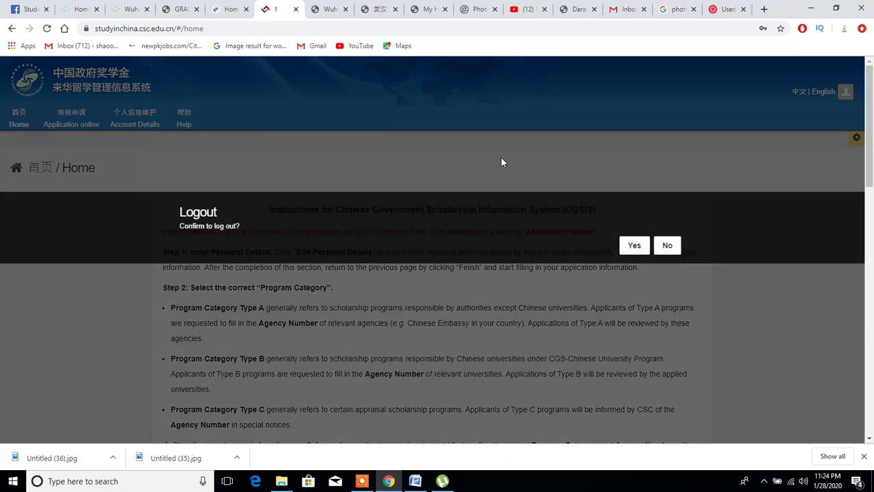
pyautogui.click(633, 245)
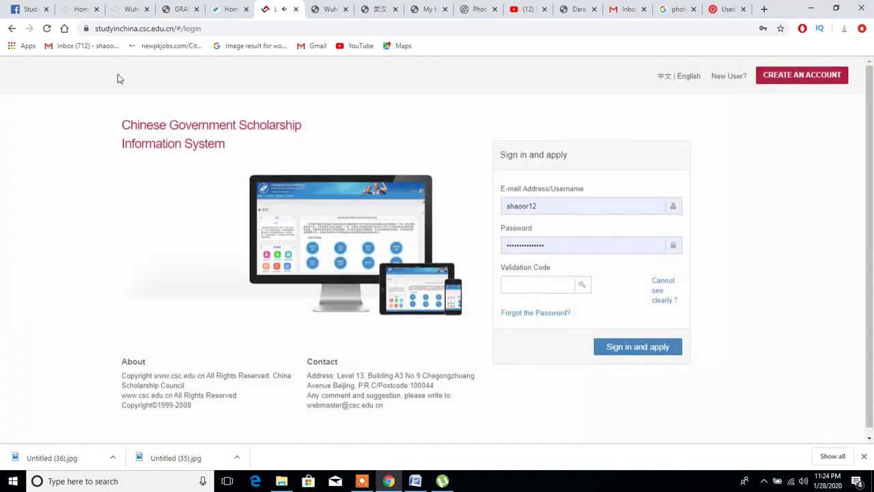
# Open campuschina.org from the Wuhan University scholarship article and go to its Scholarship Application for Students page.
pyautogui.click(78, 7)
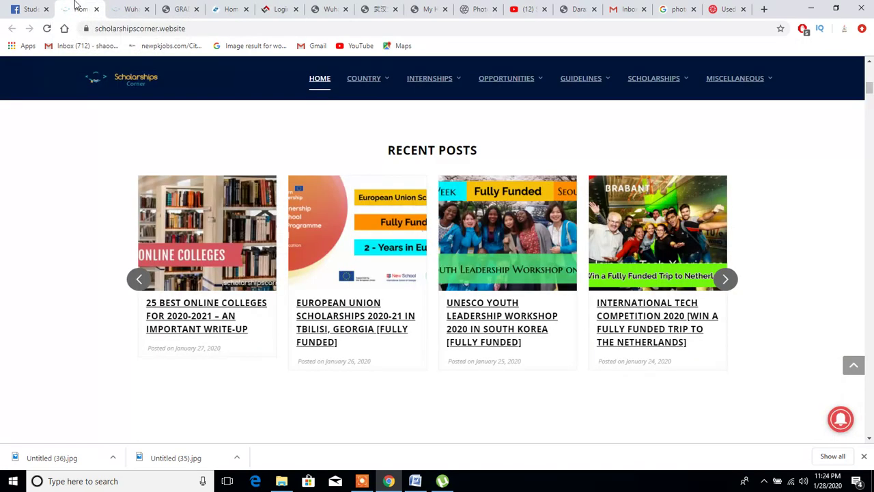
pyautogui.click(123, 8)
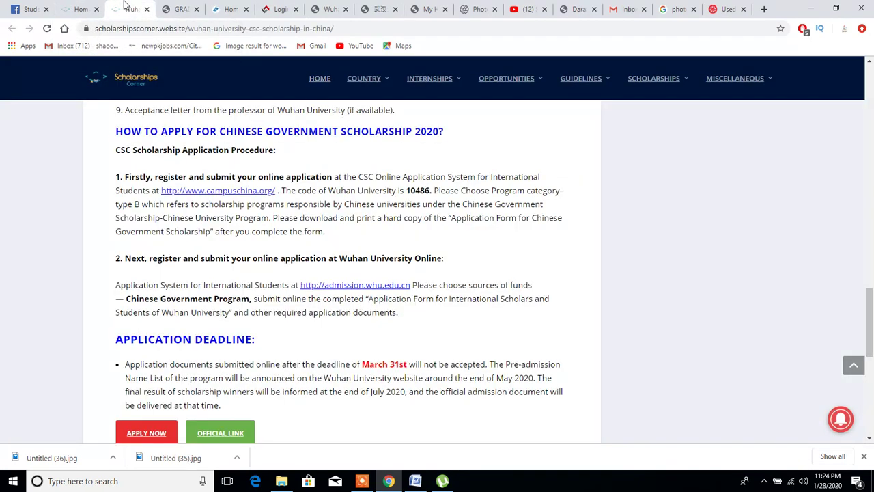
pyautogui.click(254, 194)
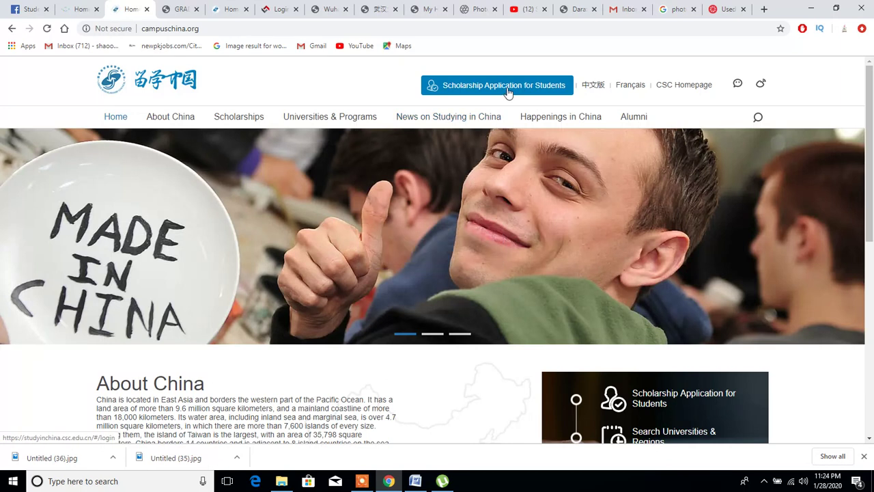
pyautogui.click(507, 89)
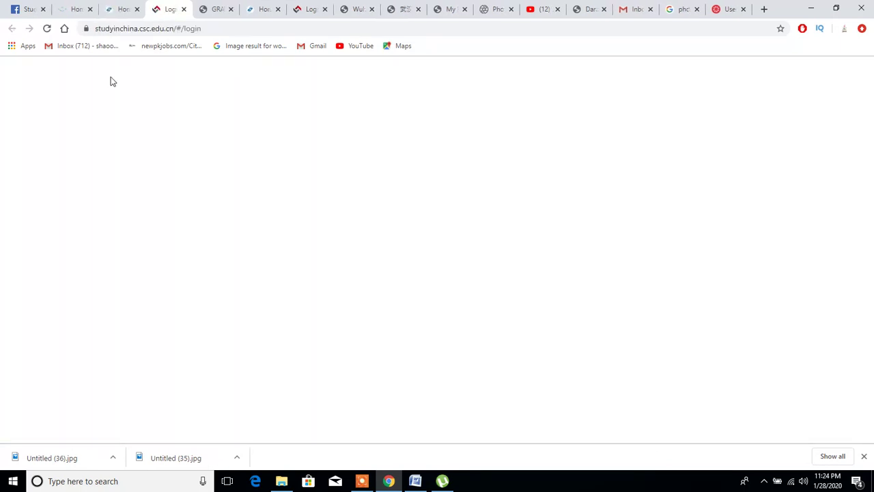
# Return the campuschina.org page to the Wuhan University article and close the older duplicate scholarship login page.
pyautogui.click(109, 6)
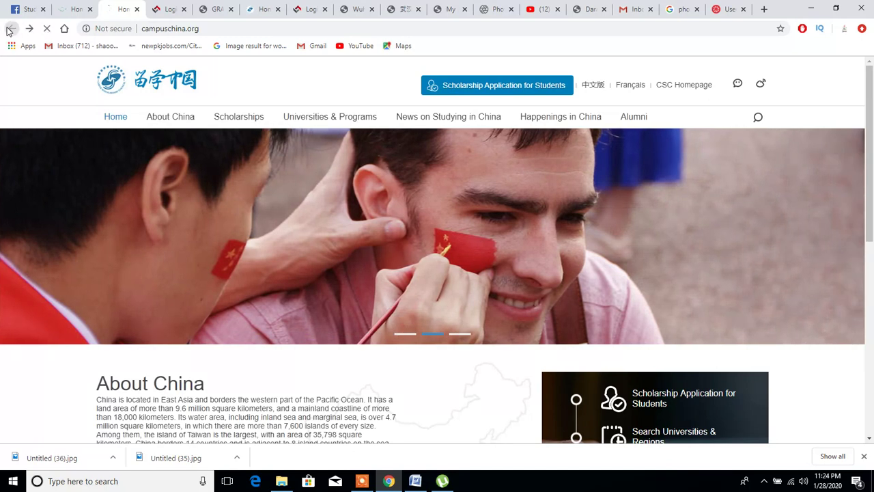
pyautogui.hotkey('alt', 'Left')
pyautogui.click(158, 8)
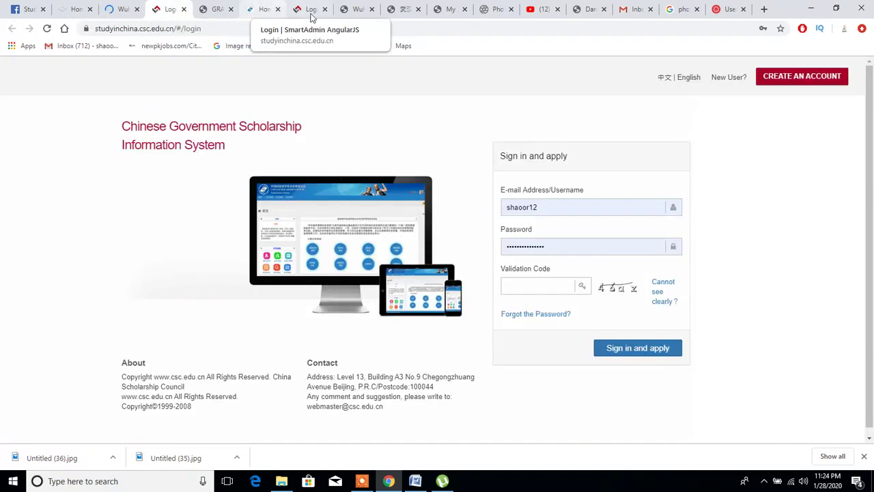
pyautogui.click(325, 9)
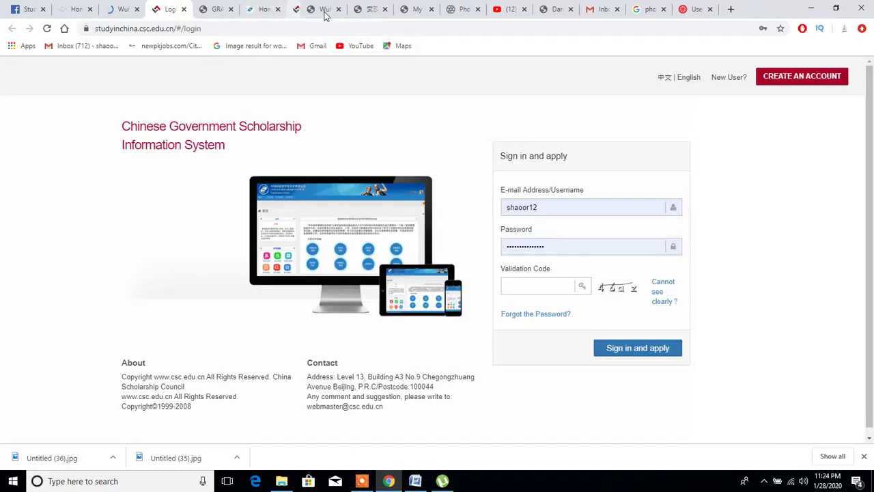
# View the registration form for creating a new scholarship account and return to the sign-in page.
pyautogui.click(533, 286)
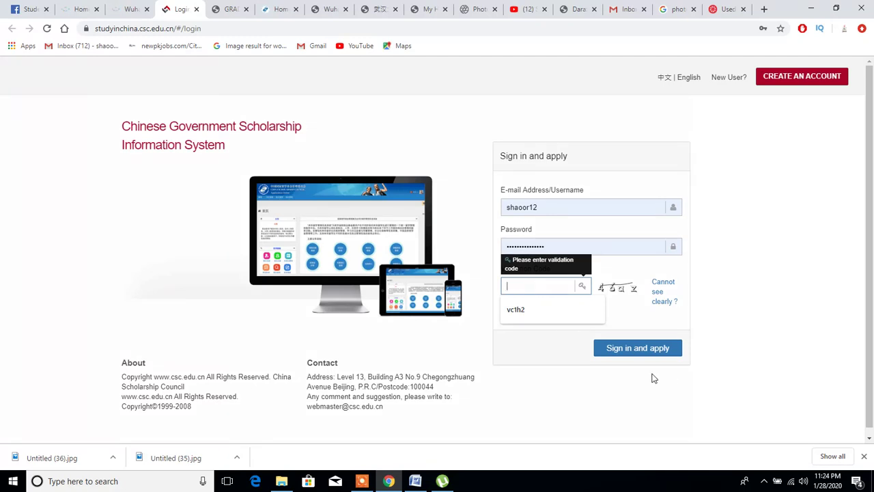
pyautogui.click(743, 226)
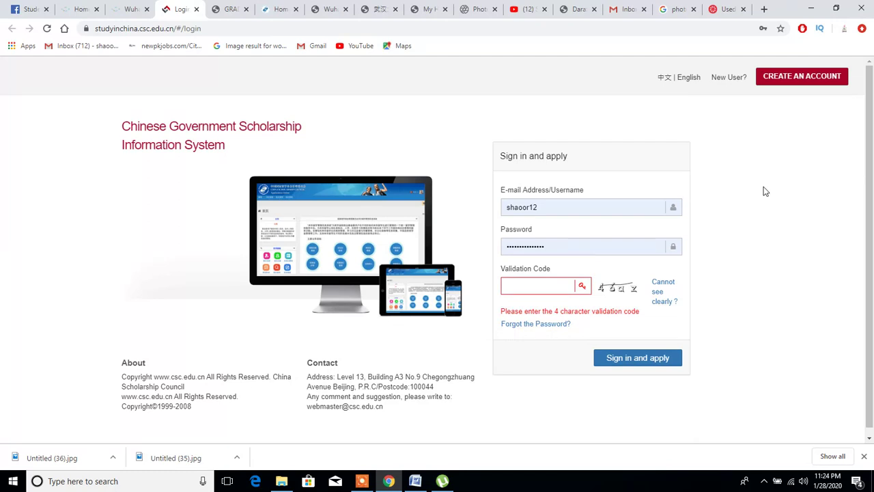
pyautogui.click(812, 81)
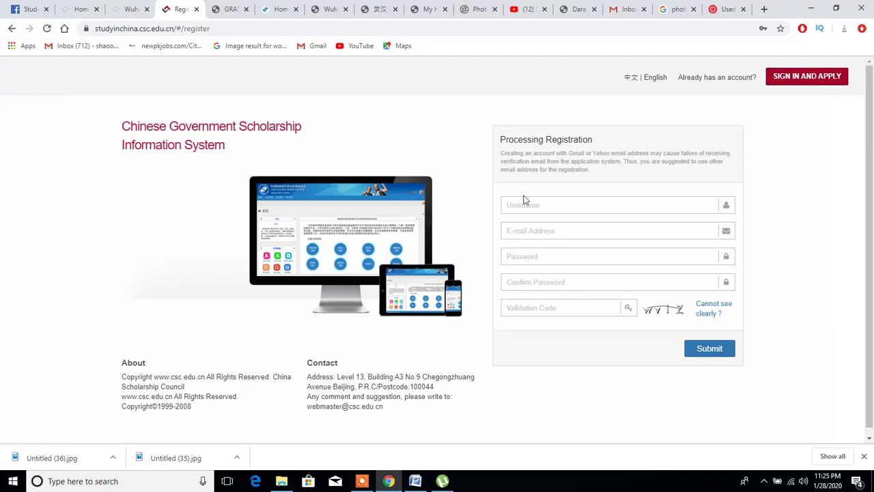
pyautogui.click(581, 202)
pyautogui.click(792, 80)
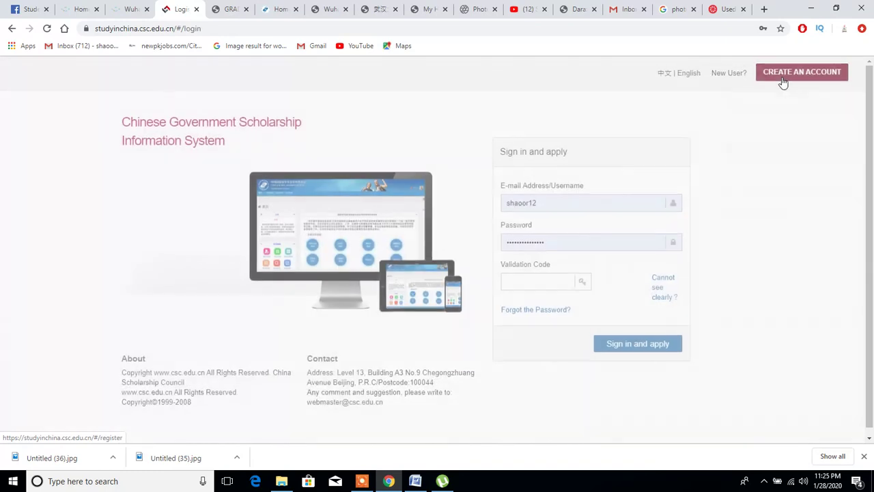
# Enter the validation code shown in the image and sign in with the prefilled account credentials.
pyautogui.click(560, 290)
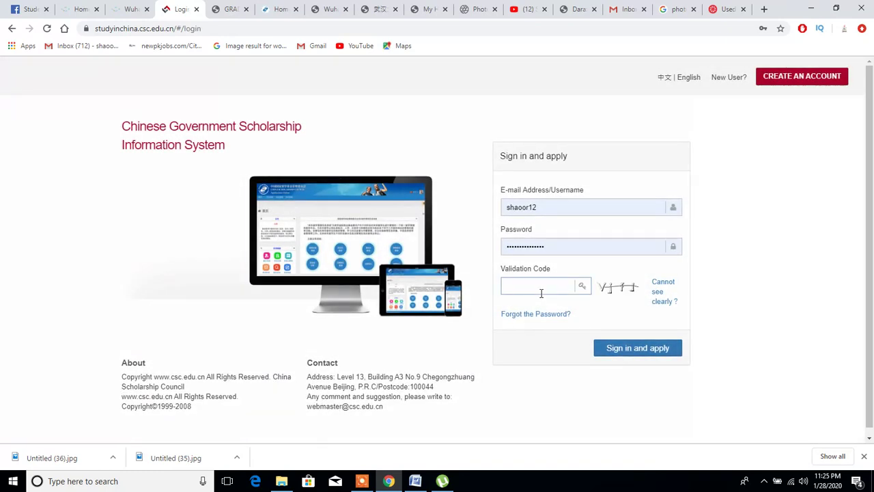
pyautogui.click(540, 293)
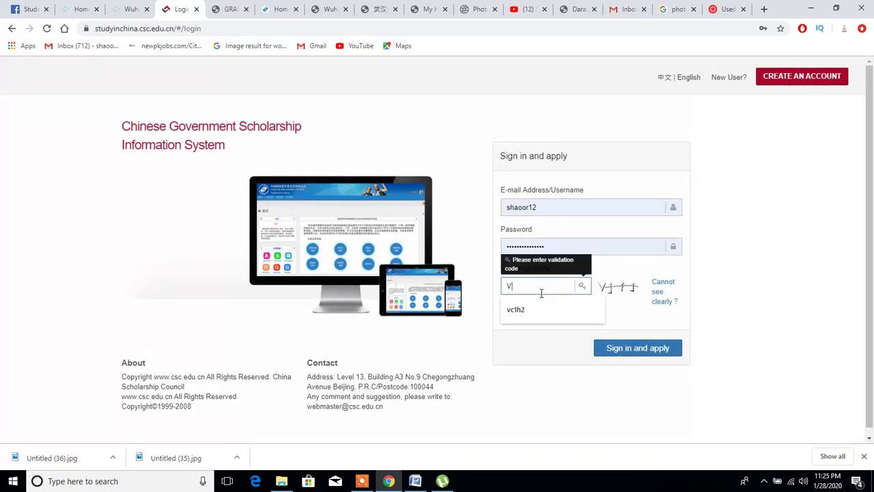
pyautogui.write('Vj')
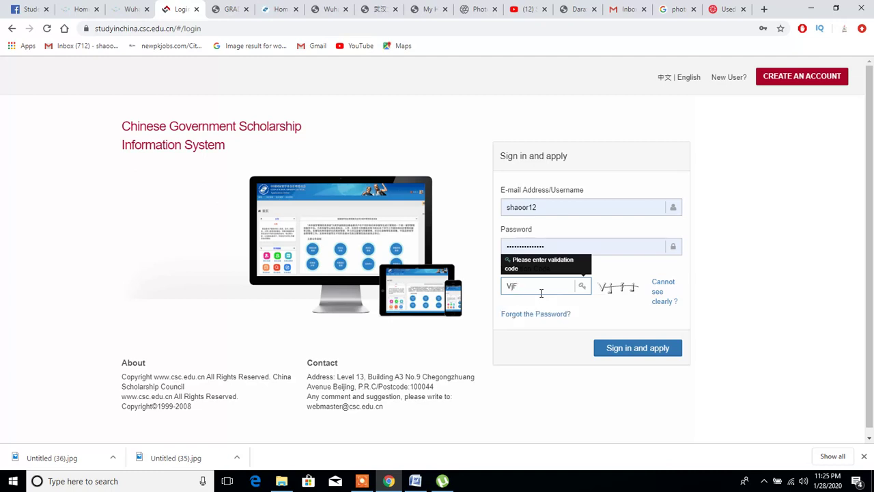
pyautogui.write('Fj')
pyautogui.click(639, 350)
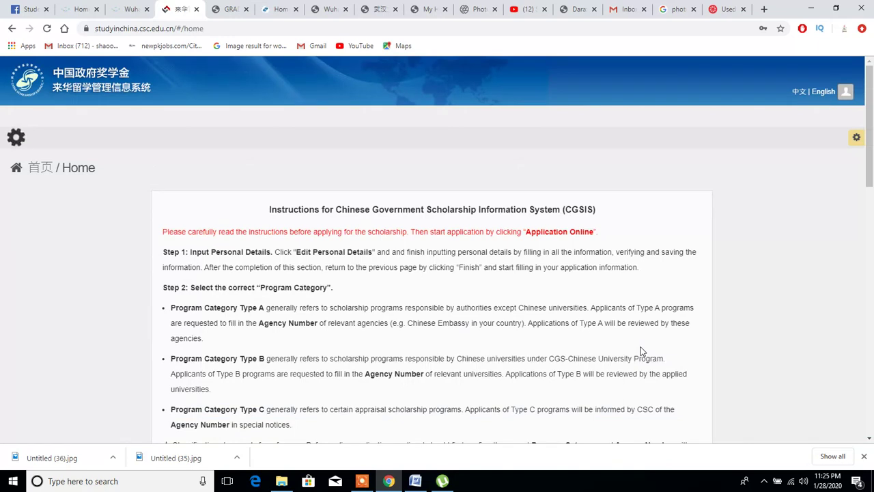
# Open the online application and start editing the applicant's personal details.
pyautogui.moveTo(871, 144); pyautogui.dragTo(873, 103)
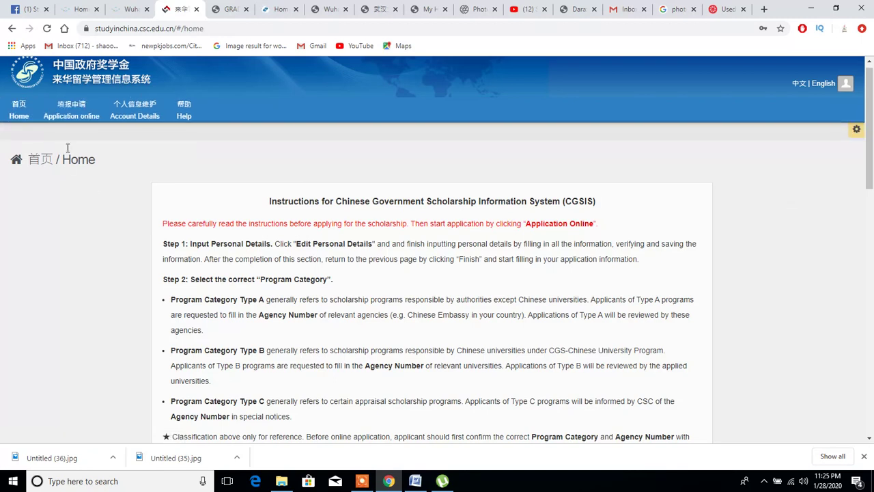
pyautogui.click(75, 128)
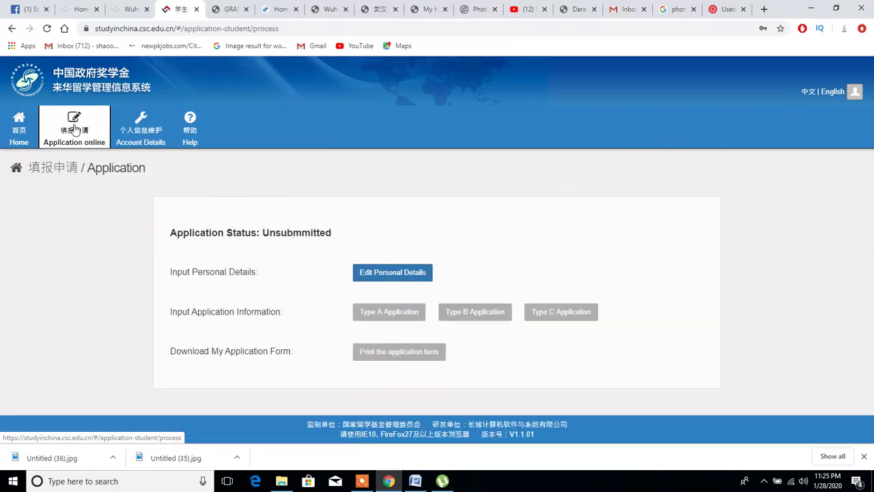
pyautogui.click(400, 274)
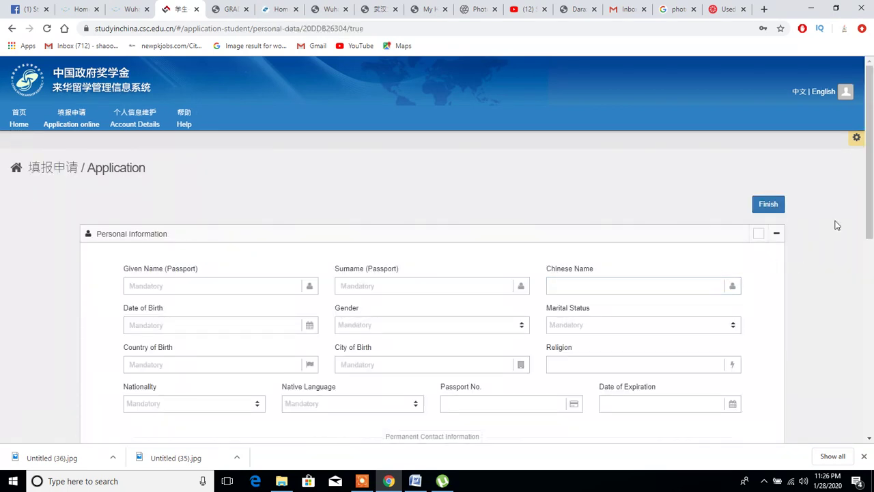
# Look through the Personal Information fields of the application and collapse that section.
pyautogui.moveTo(872, 173); pyautogui.dragTo(872, 237)
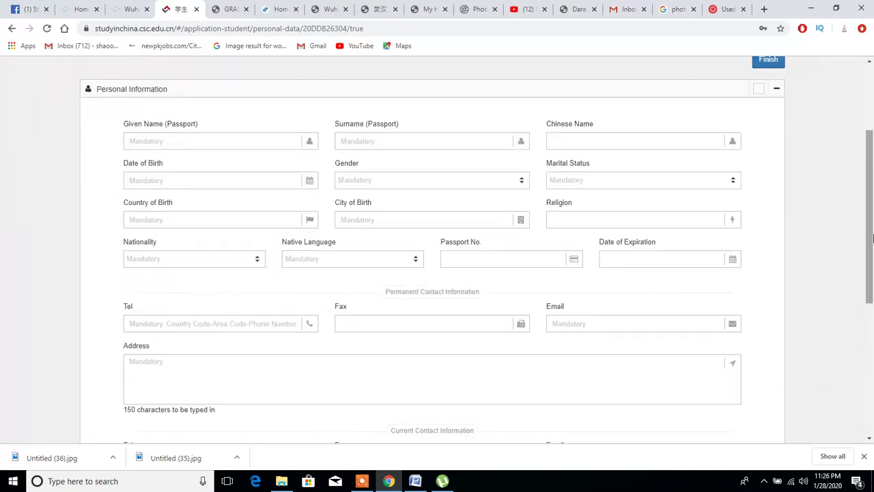
pyautogui.moveTo(872, 237); pyautogui.dragTo(872, 208)
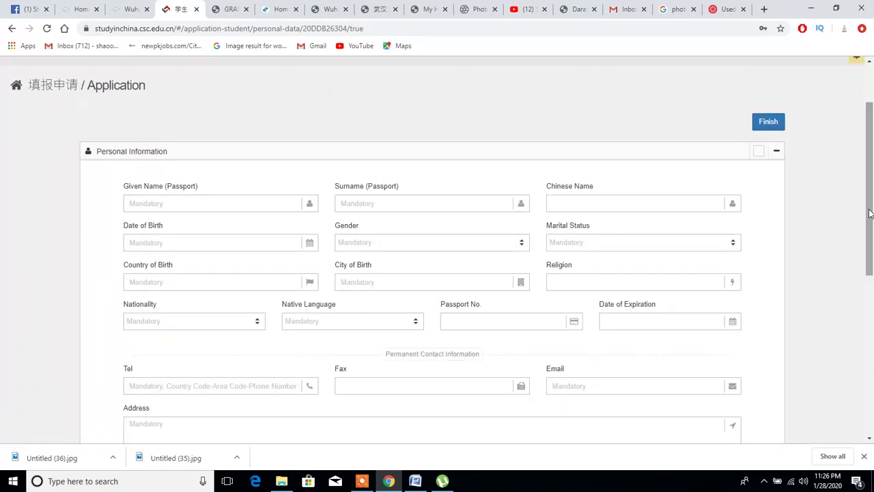
pyautogui.click(777, 153)
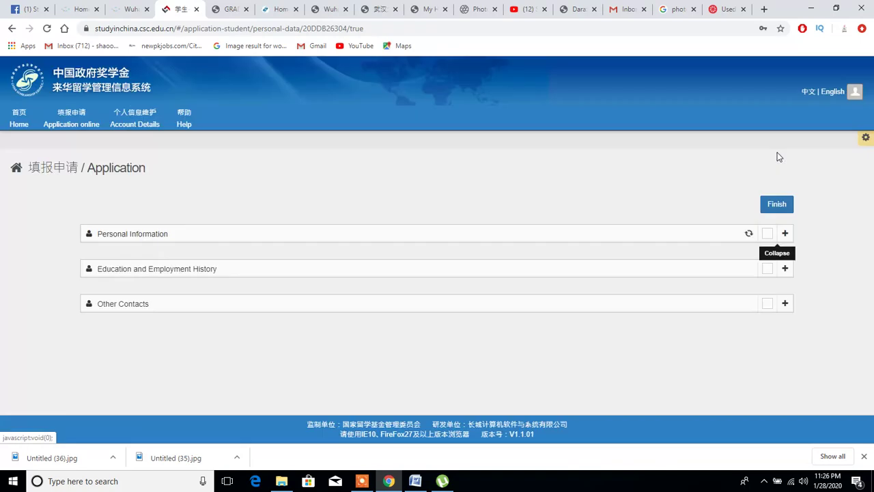
# Expand the Education and Employment History section, look through its education fields, and collapse it again.
pyautogui.click(785, 269)
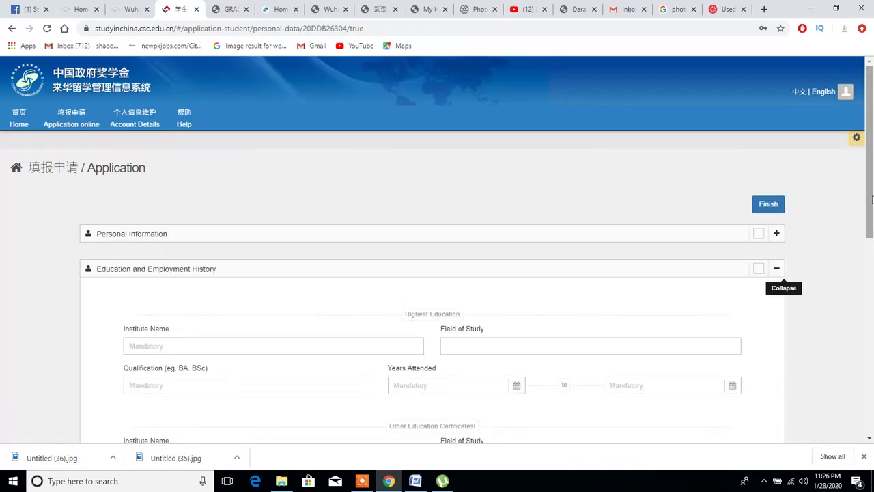
pyautogui.click(872, 268)
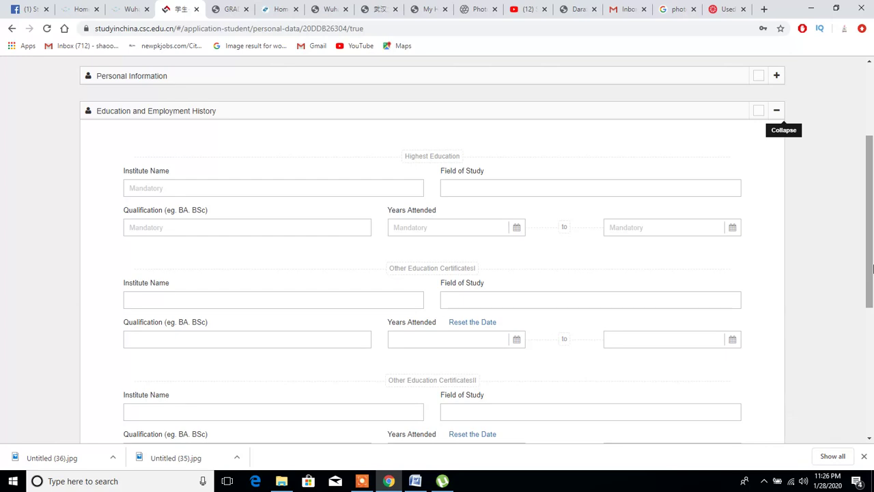
pyautogui.moveTo(872, 268); pyautogui.dragTo(872, 232)
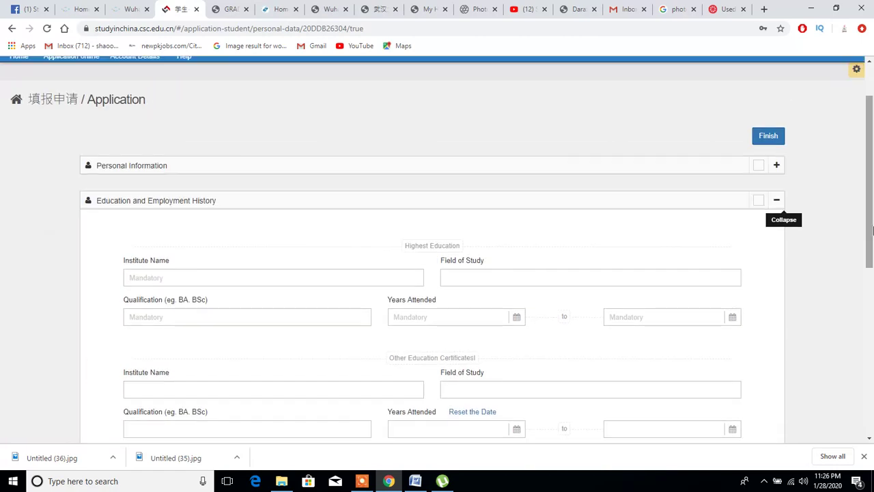
pyautogui.click(776, 200)
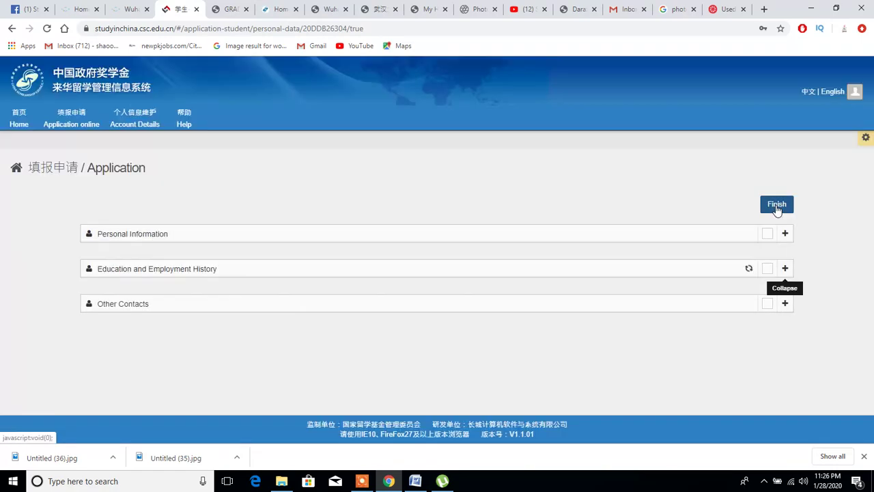
# Expand the Other Contacts section and examine its Contact in China and Family Members fields.
pyautogui.click(784, 304)
pyautogui.moveTo(867, 268); pyautogui.dragTo(872, 362)
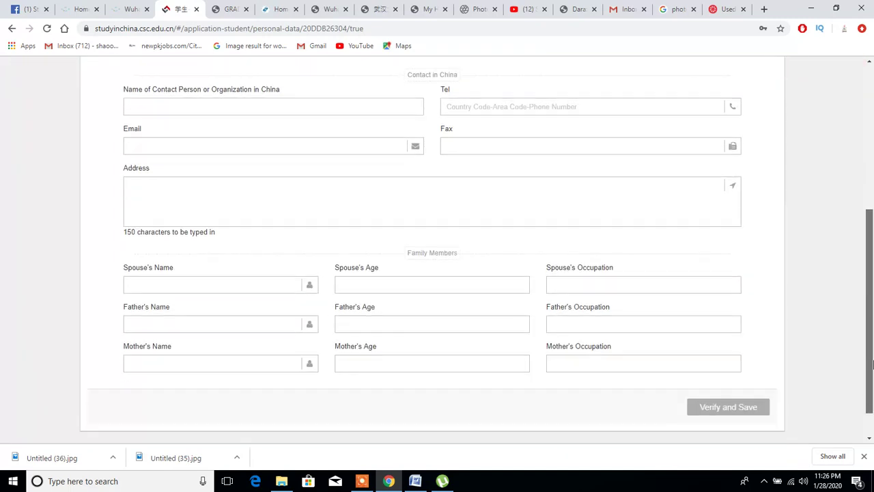
pyautogui.click(231, 109)
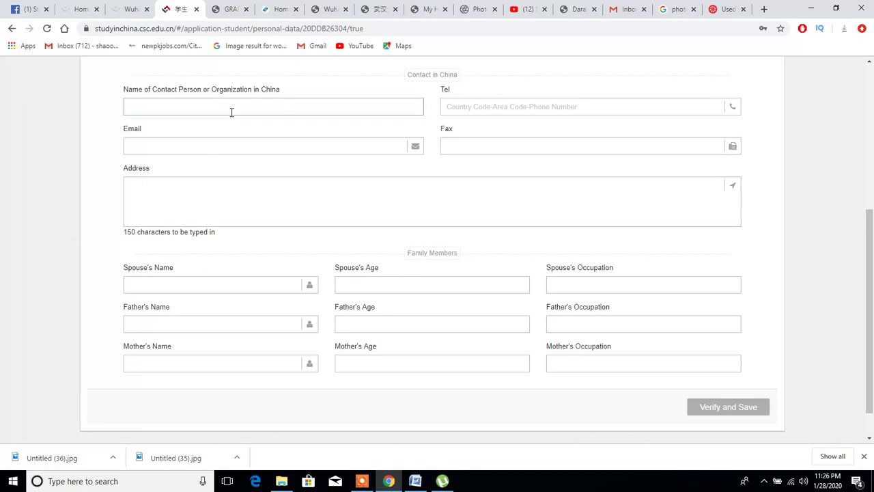
pyautogui.click(289, 133)
pyautogui.click(356, 139)
pyautogui.click(267, 170)
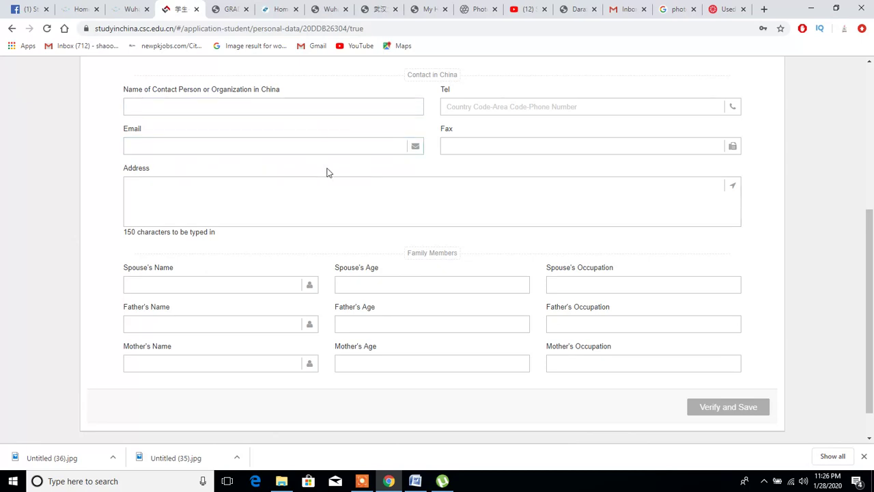
pyautogui.click(239, 282)
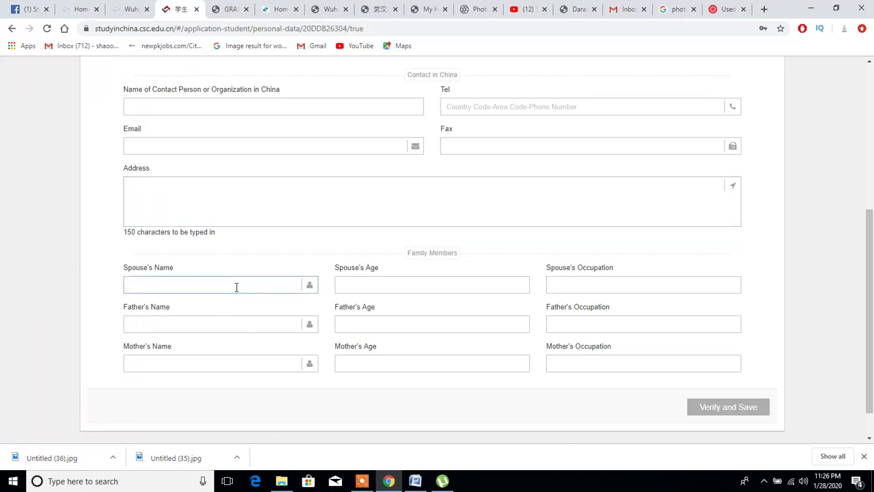
pyautogui.click(431, 283)
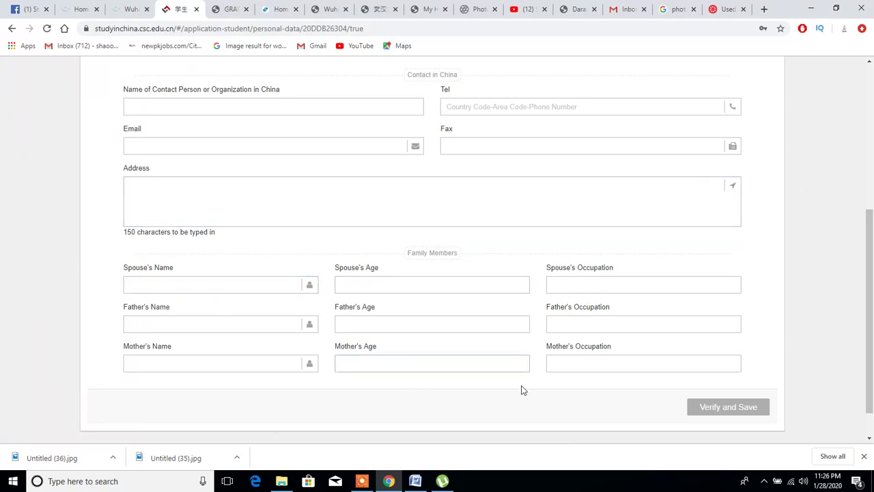
pyautogui.scroll(5, 871, 338)
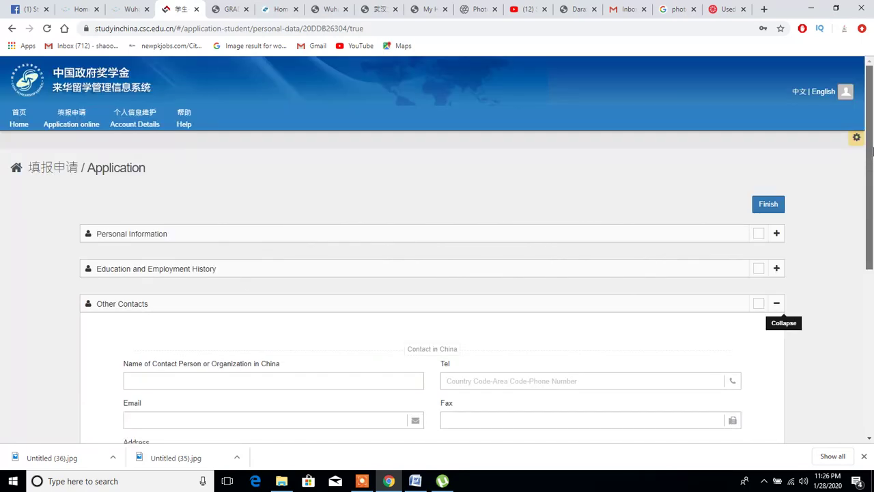
# Finish editing the personal details and highlight the Wuhan University code 10486 in the scholarship article.
pyautogui.click(769, 205)
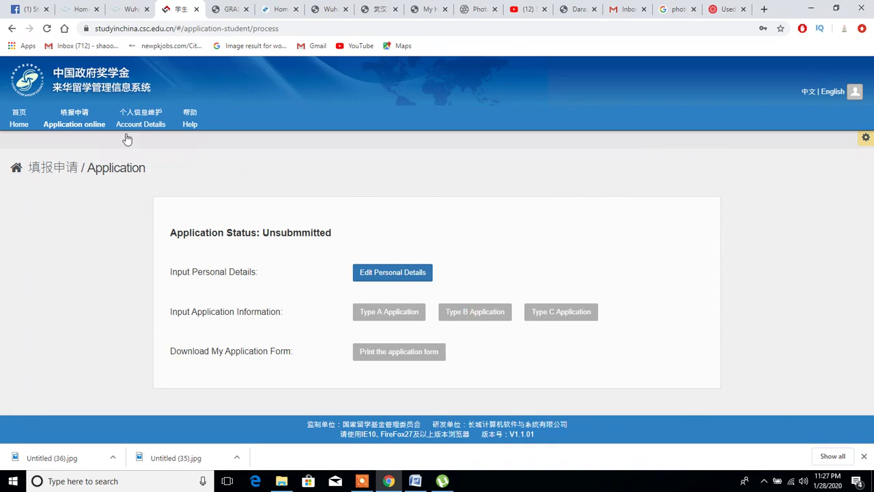
pyautogui.click(130, 9)
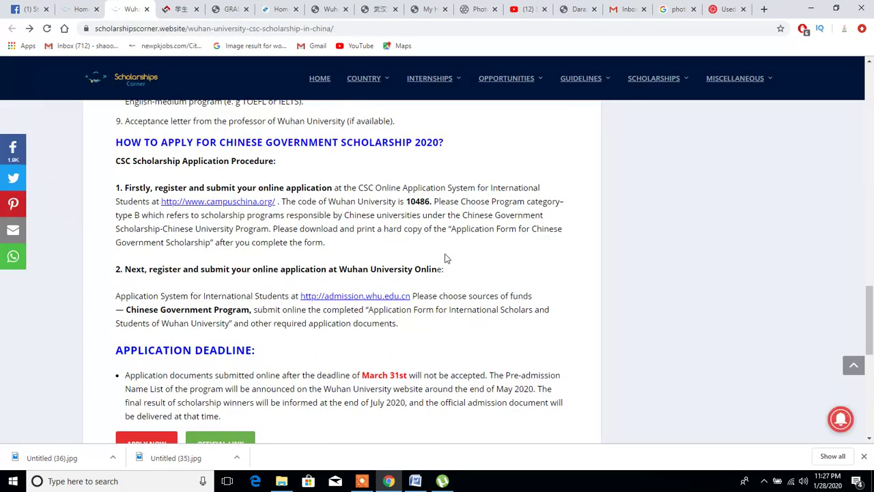
pyautogui.moveTo(408, 202); pyautogui.dragTo(435, 199)
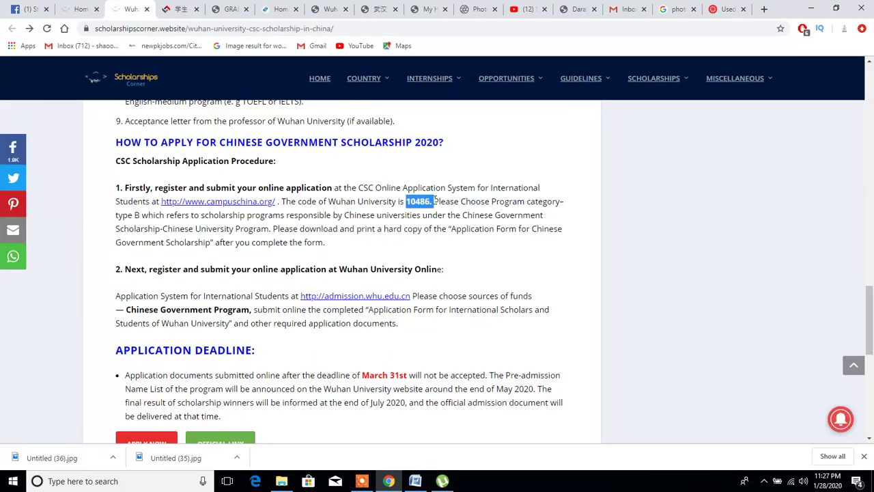
# Close the CSC application system page and return to the Wuhan University scholarship article.
pyautogui.click(179, 9)
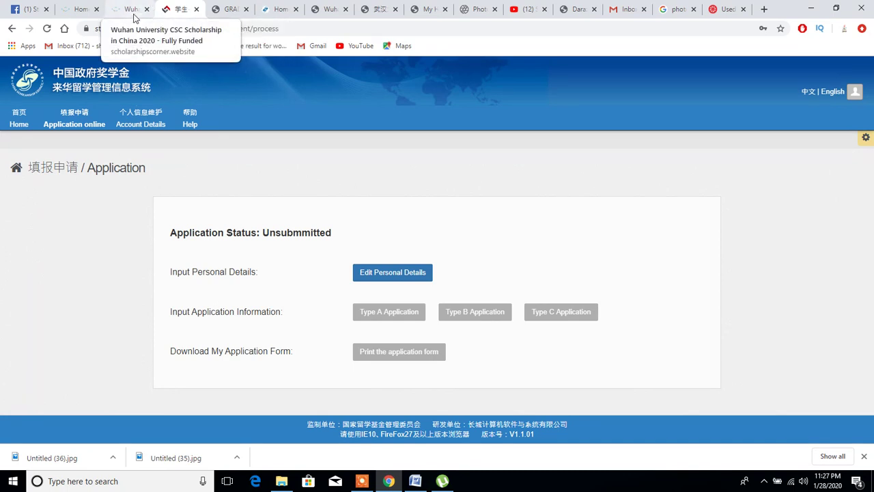
pyautogui.click(196, 9)
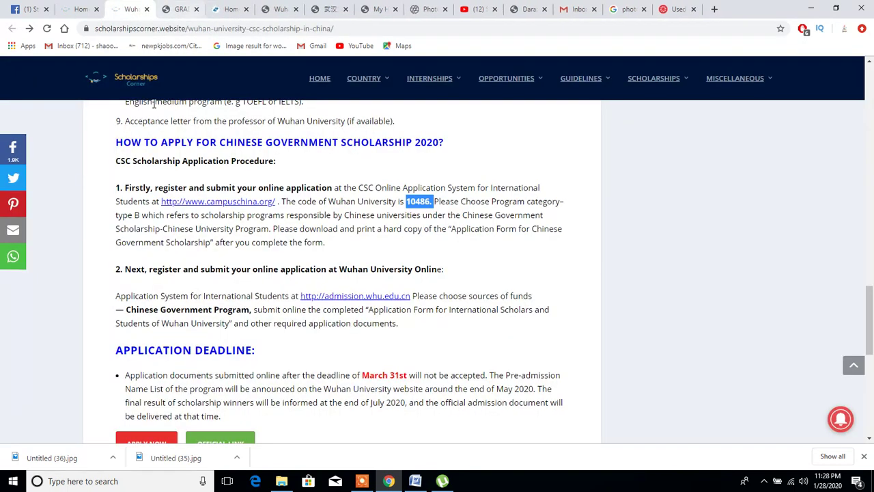
pyautogui.click(179, 9)
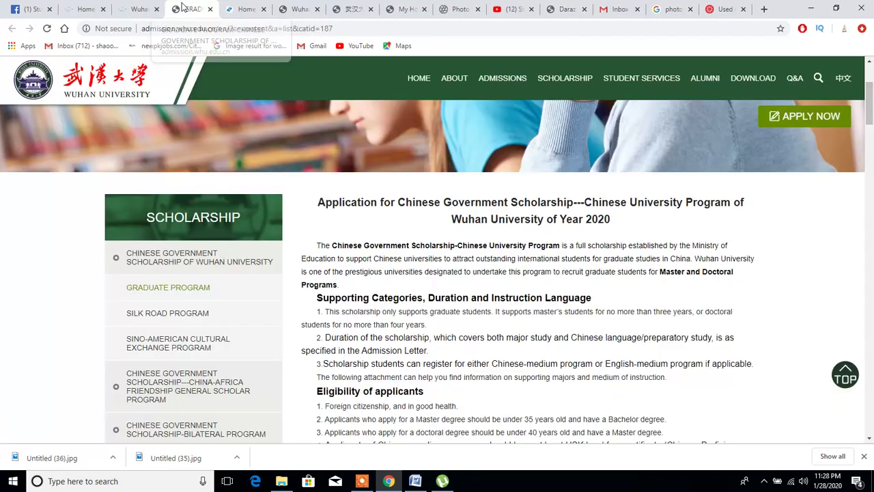
pyautogui.click(135, 7)
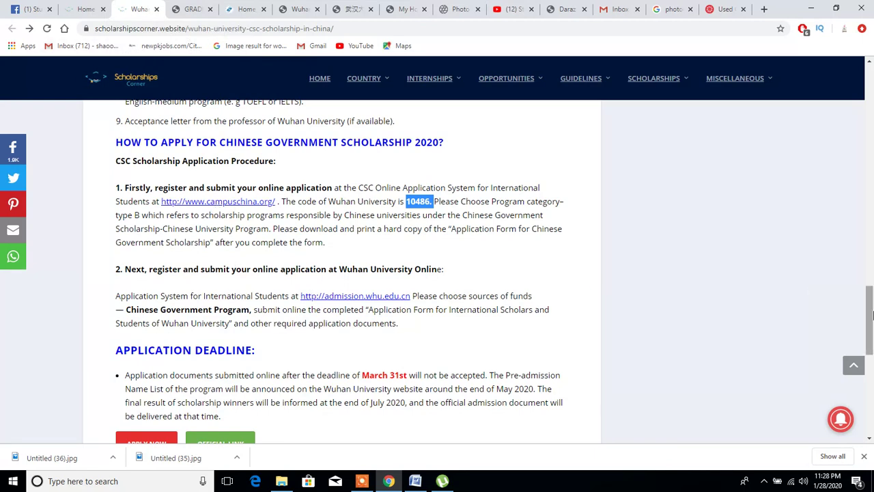
# Open the article's Apply Now link to the Wuhan University Graduate Program page and close the duplicate copy.
pyautogui.scroll(-2, 517, 351)
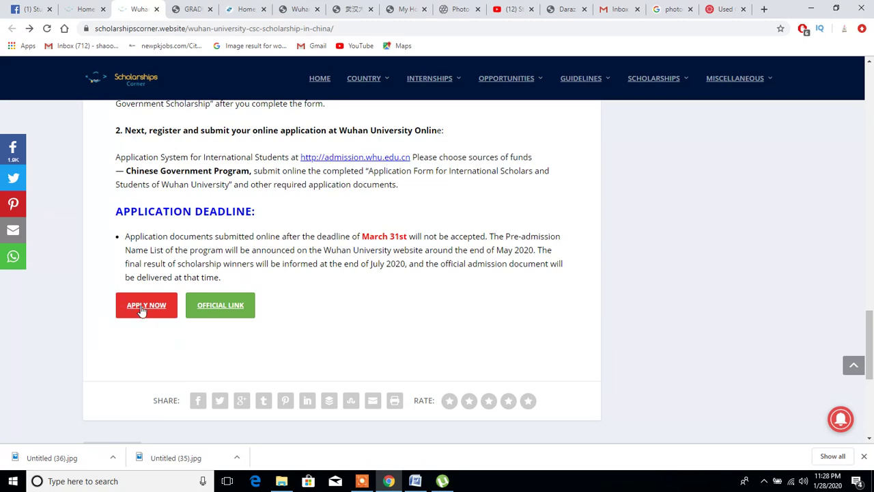
pyautogui.click(146, 305)
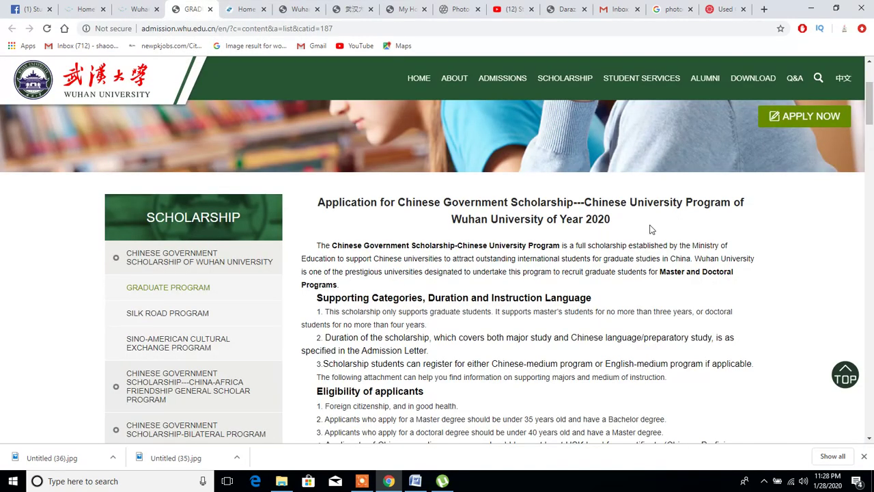
pyautogui.click(137, 9)
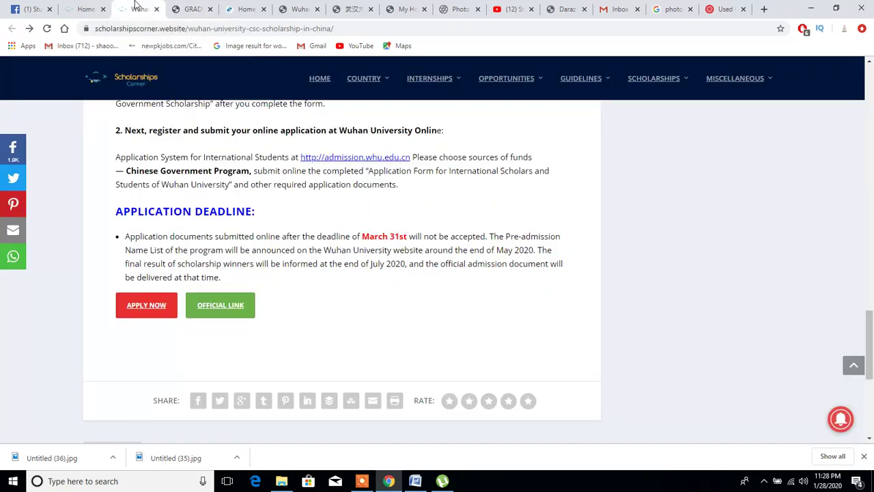
pyautogui.click(160, 307)
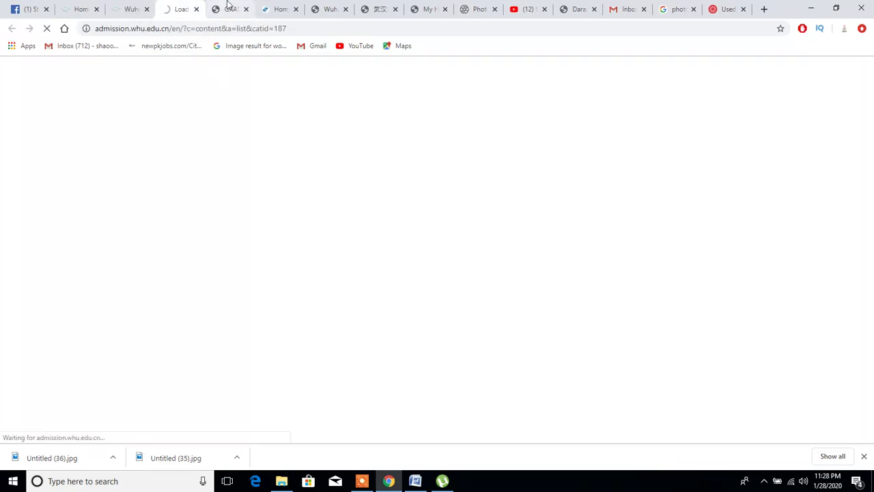
pyautogui.click(228, 6)
pyautogui.click(179, 9)
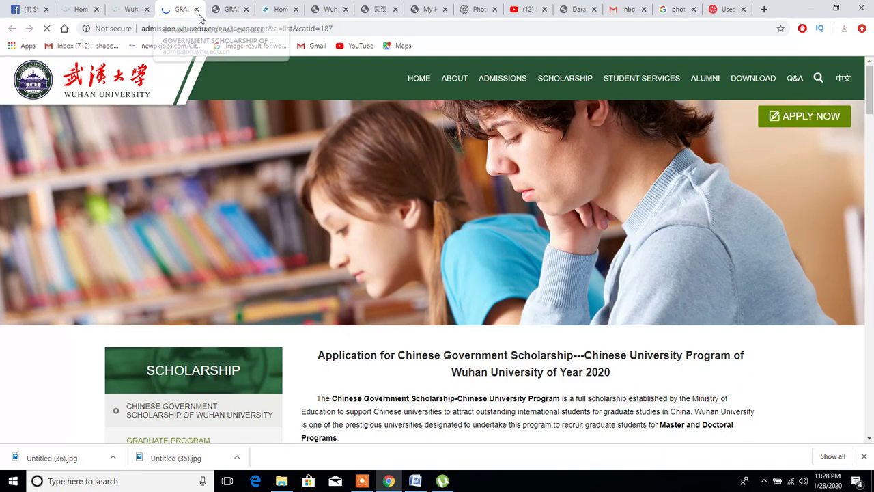
pyautogui.click(198, 9)
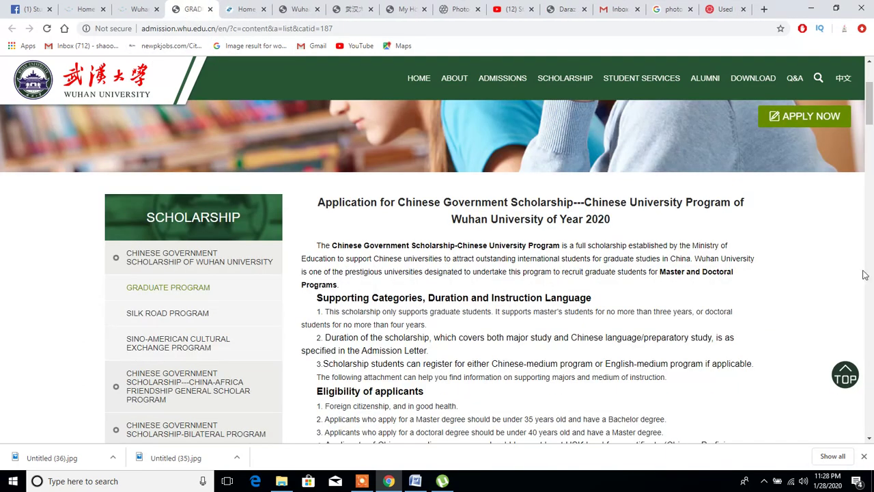
# Copy the phrase "Foreigner Physical Examination Form" from item 7 of the required application documents.
pyautogui.moveTo(869, 97); pyautogui.dragTo(871, 216)
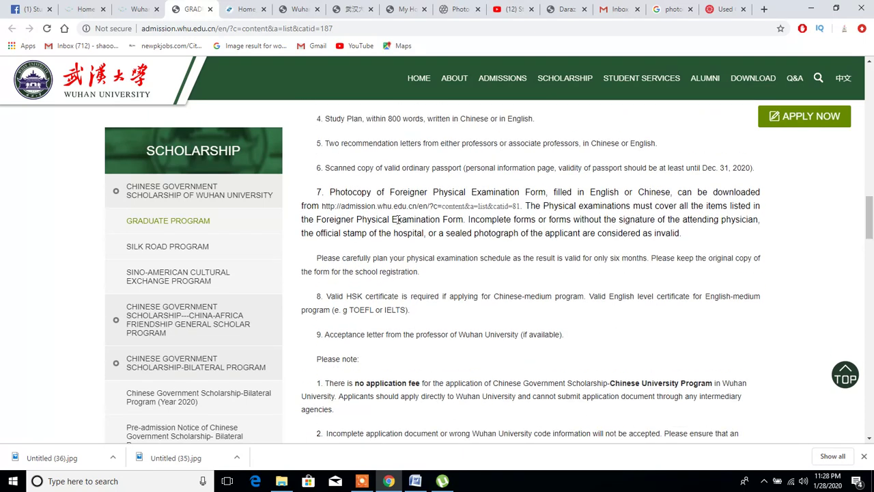
pyautogui.moveTo(395, 219); pyautogui.dragTo(364, 219)
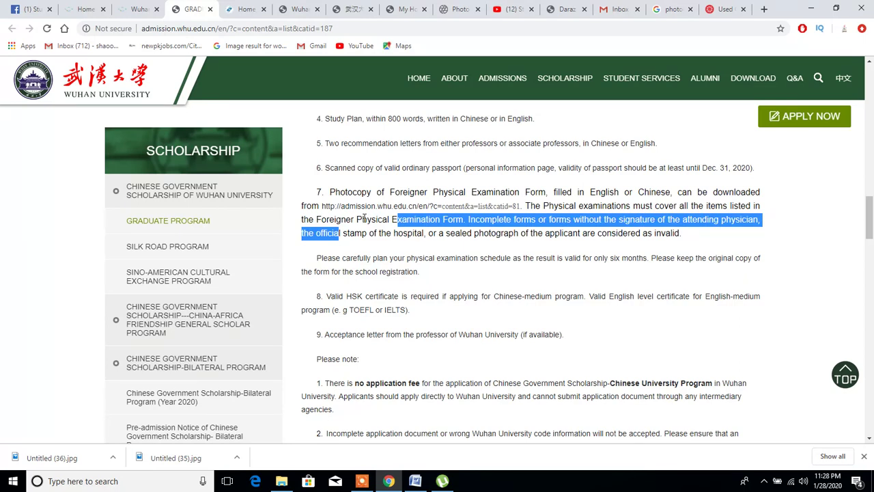
pyautogui.click(389, 191)
pyautogui.moveTo(391, 194); pyautogui.dragTo(546, 195)
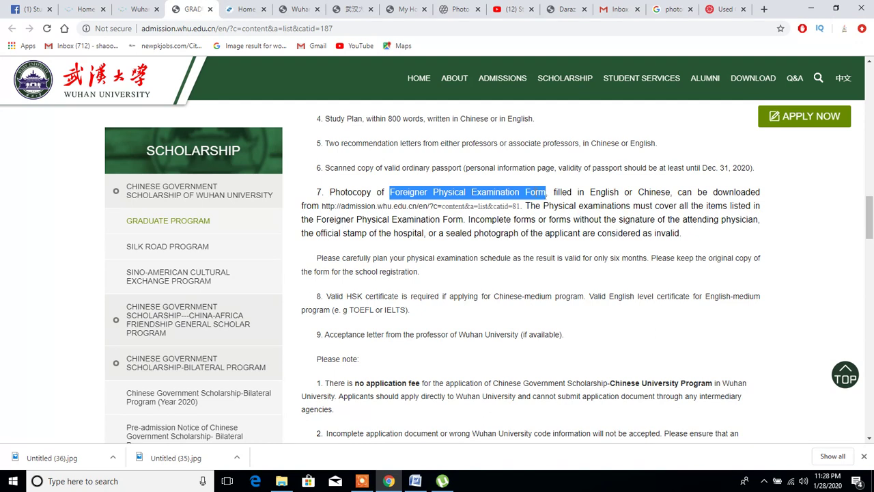
pyautogui.rightClick(545, 194)
pyautogui.click(567, 202)
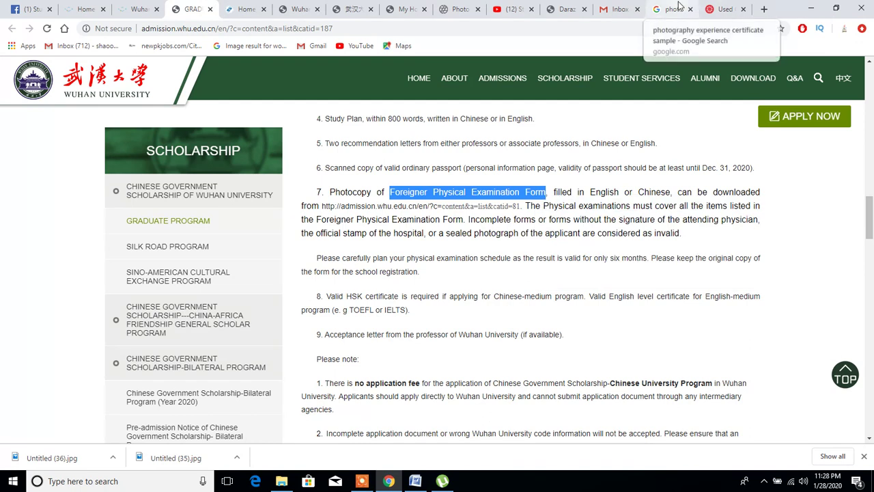
# Search Google for "Foreigner Physical Examination Form" and switch from image results to all results.
pyautogui.click(678, 7)
pyautogui.moveTo(283, 80); pyautogui.dragTo(76, 111)
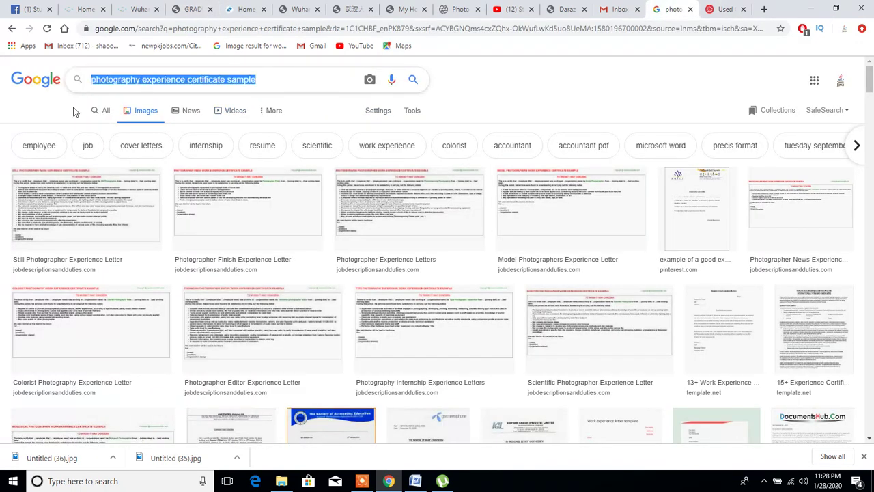
pyautogui.hotkey('ctrl', 'v')
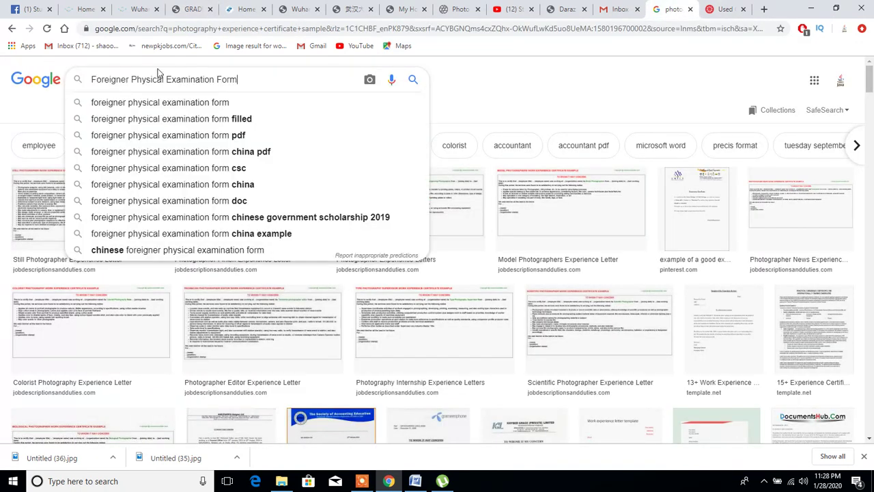
pyautogui.press('Return')
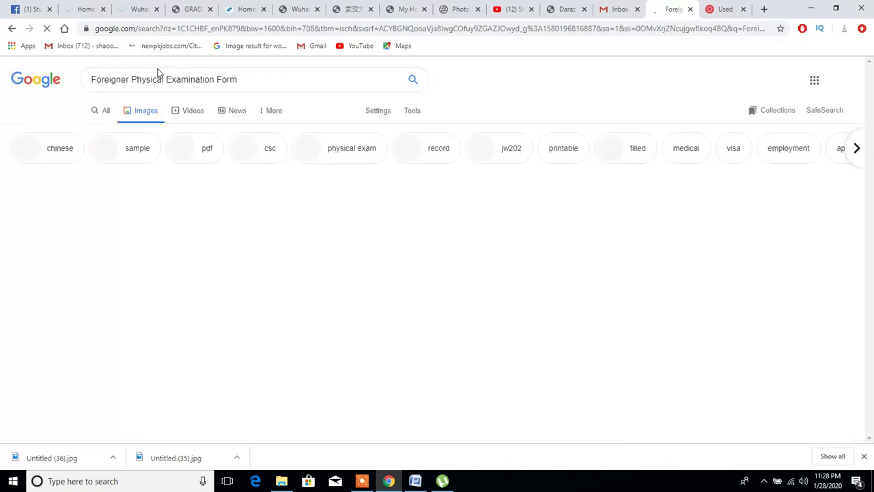
pyautogui.click(107, 111)
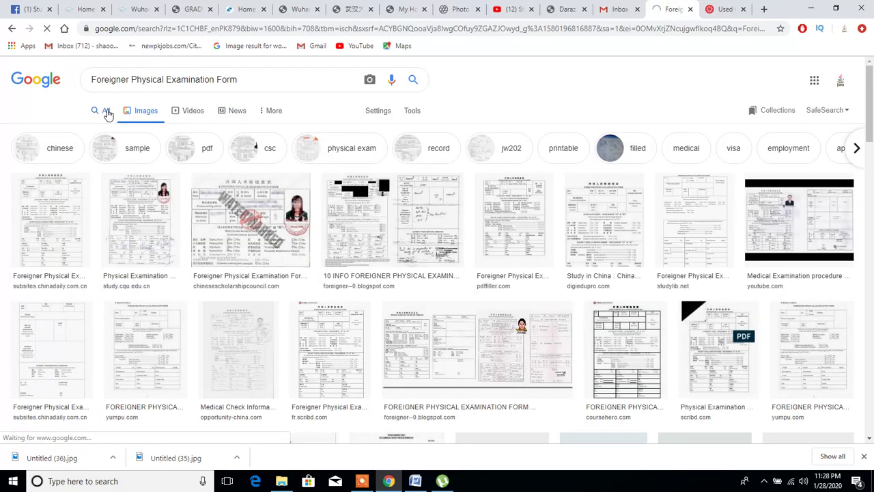
# Open the Foreigner Physical Examination Form PDF from chinesescholarshipcouncil.com, look through both pages, and close it.
pyautogui.click(190, 239)
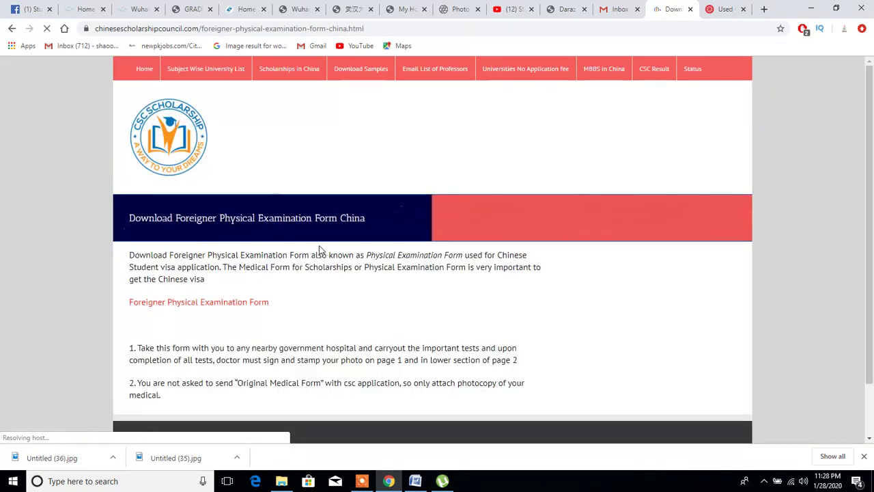
pyautogui.click(209, 306)
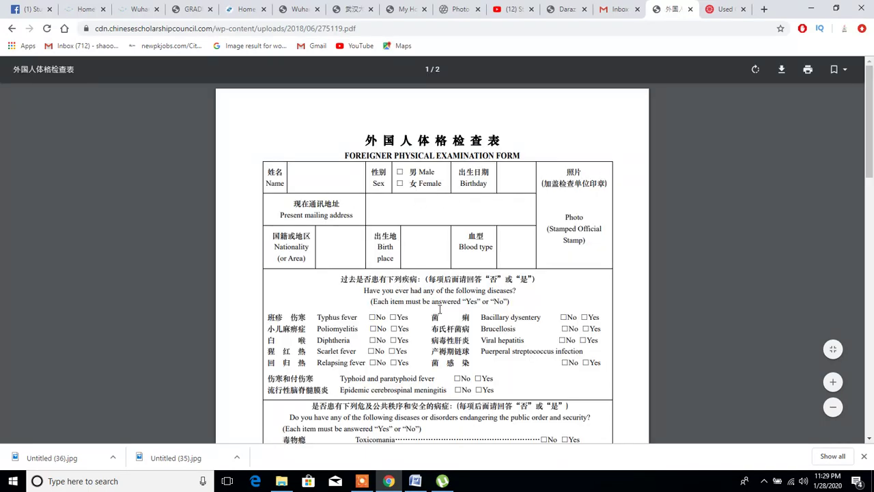
pyautogui.moveTo(872, 121); pyautogui.dragTo(872, 387)
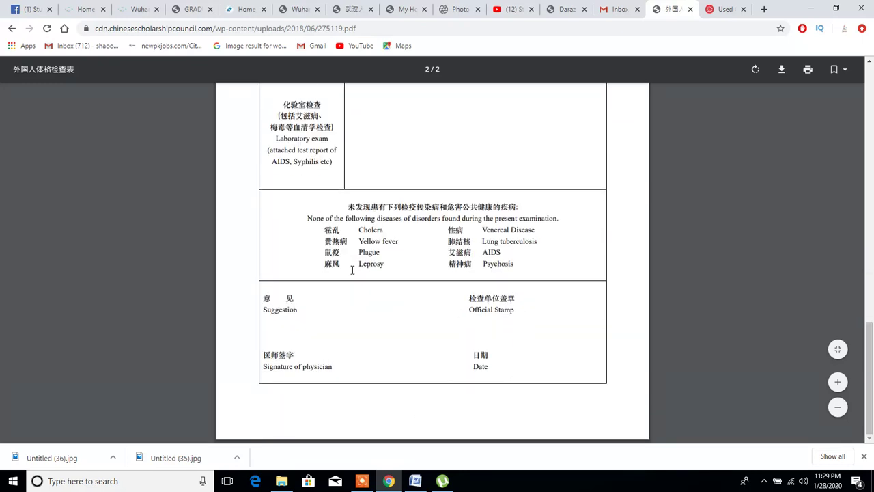
pyautogui.moveTo(871, 335); pyautogui.dragTo(871, 66)
pyautogui.click(690, 9)
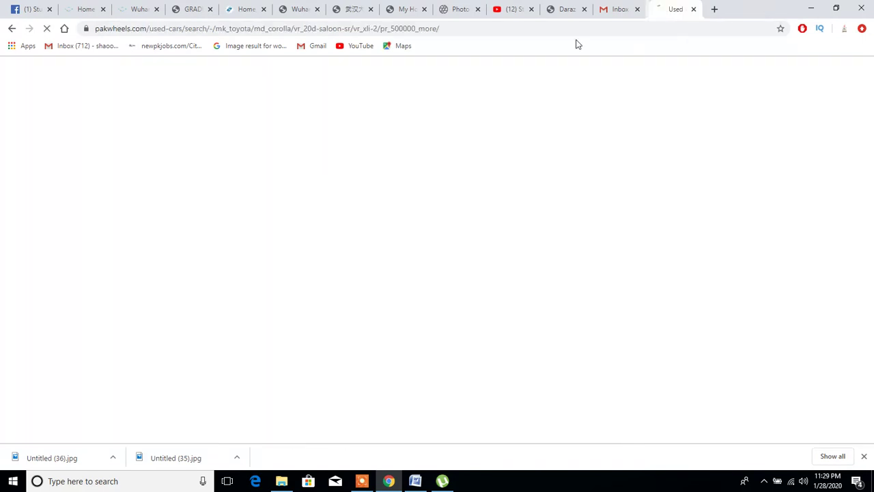
# Return to the Wuhan University scholarship page and read the remaining document requirements and the applicant notes.
pyautogui.click(212, 8)
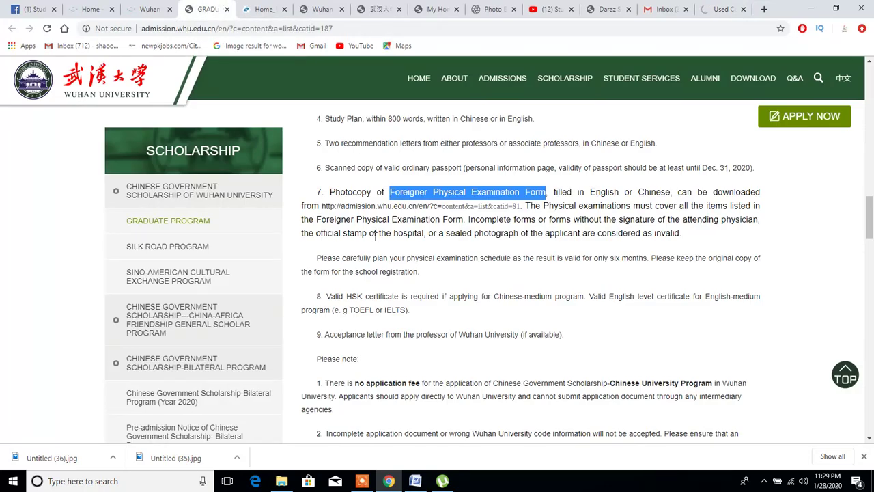
pyautogui.scroll(-2, 491, 290)
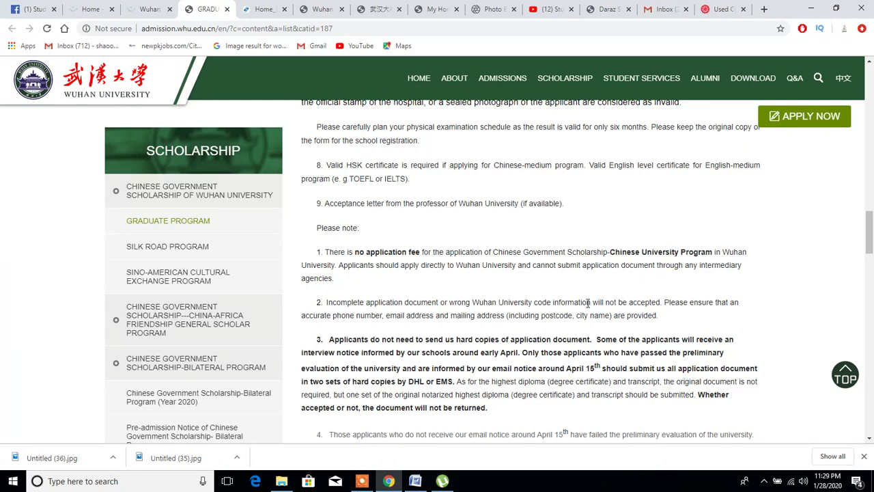
pyautogui.scroll(-1, 587, 302)
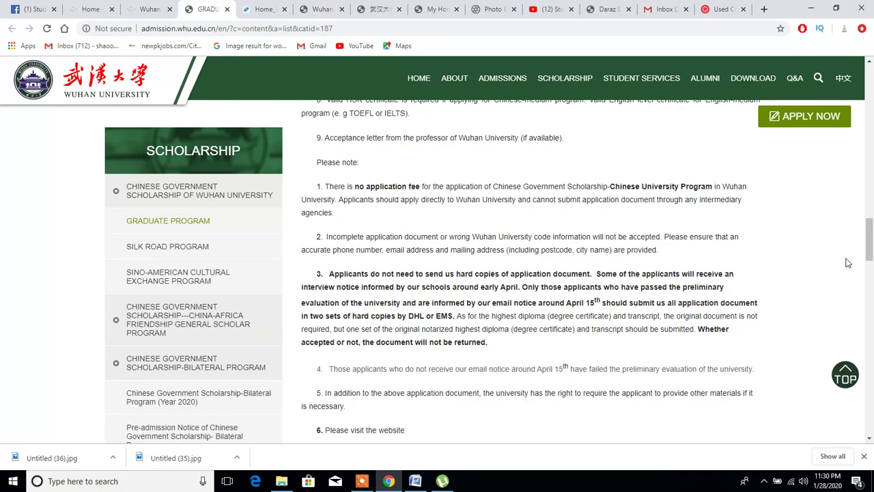
pyautogui.scroll(15, 869, 250)
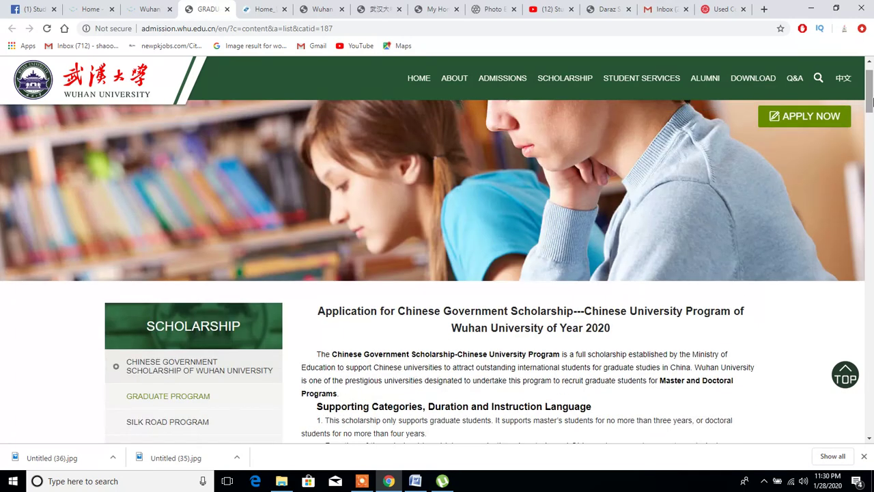
# Open the university's online application sign-in page and fill in the account's user name and password.
pyautogui.click(812, 113)
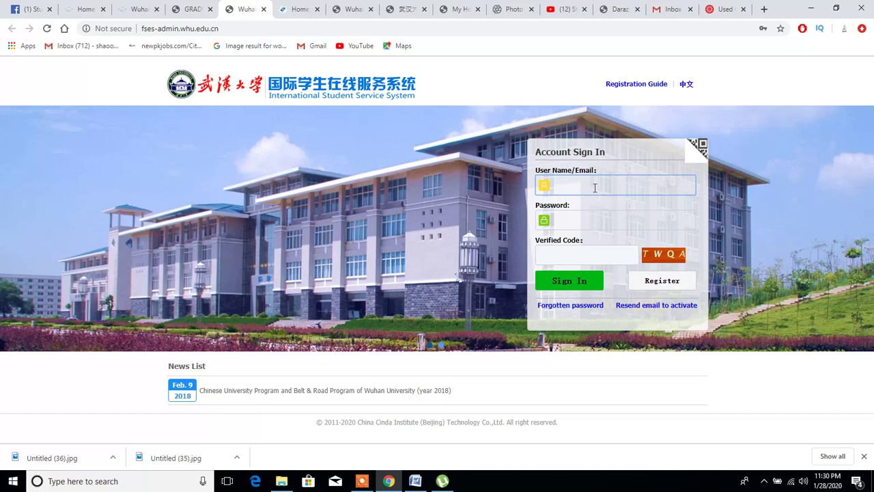
pyautogui.click(595, 187)
pyautogui.click(592, 224)
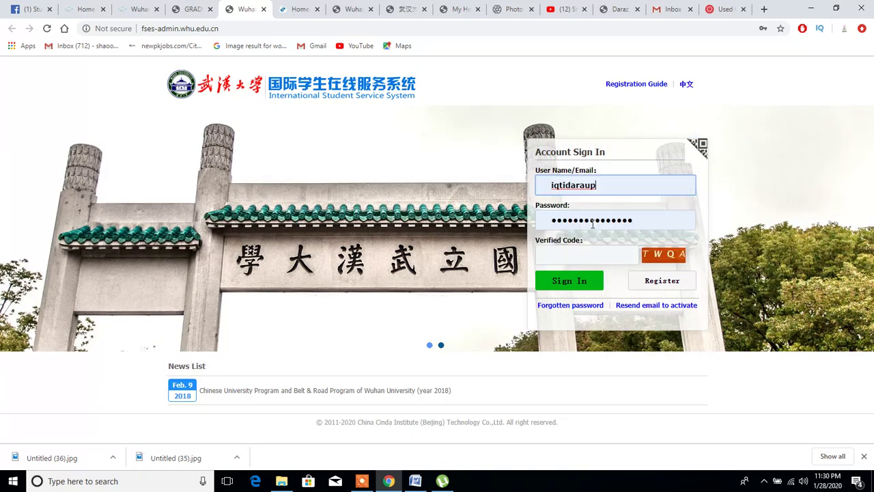
pyautogui.click(576, 261)
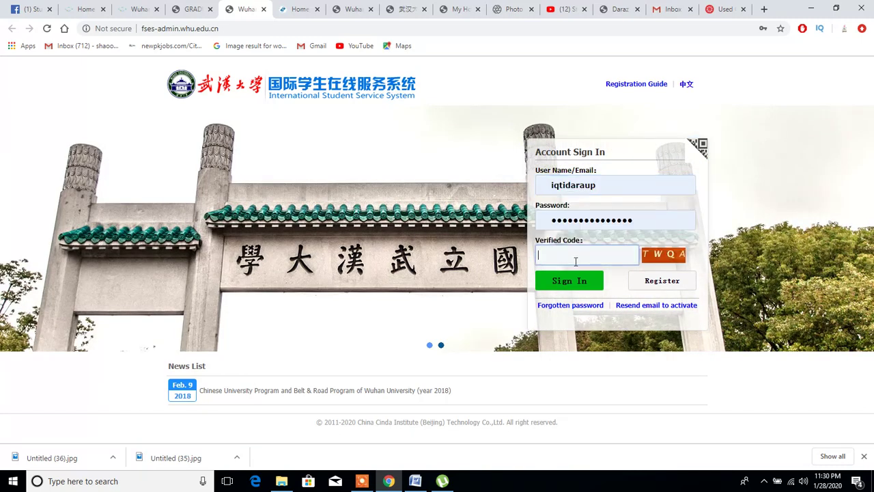
pyautogui.write('T')
# View and close the member registration form, and sign in to the student service system with the verification code.
pyautogui.click(666, 284)
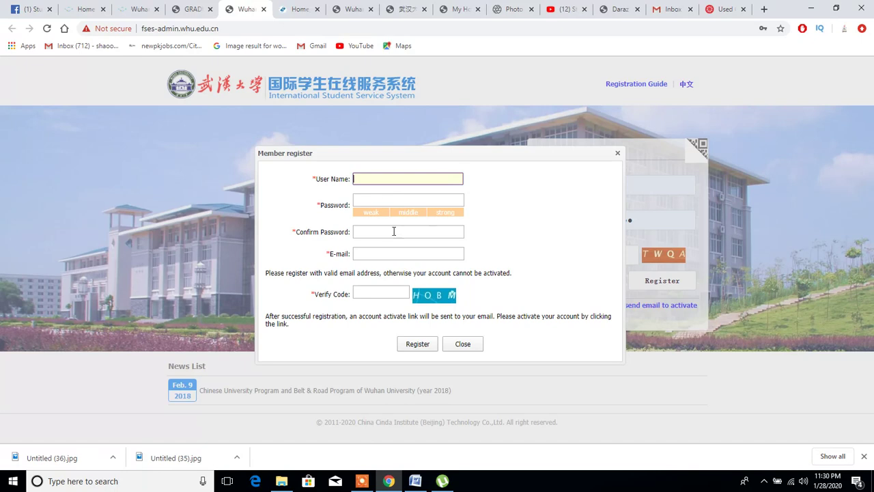
pyautogui.click(473, 346)
pyautogui.click(567, 250)
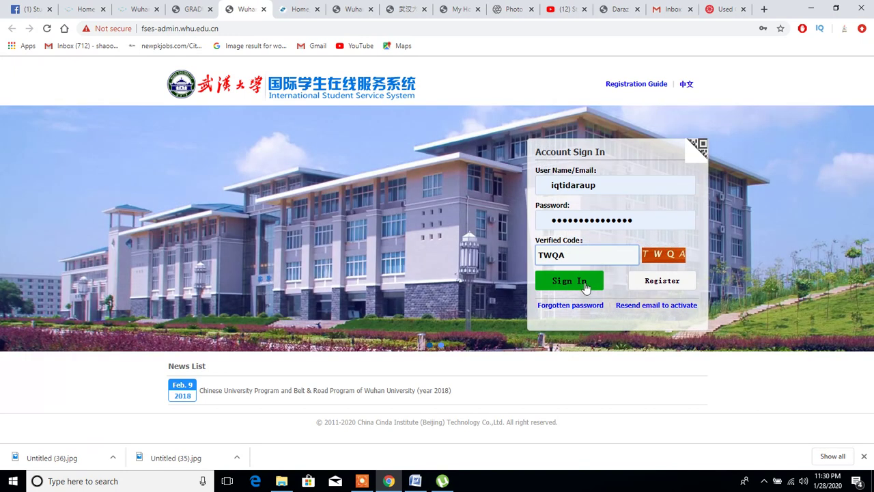
pyautogui.click(581, 285)
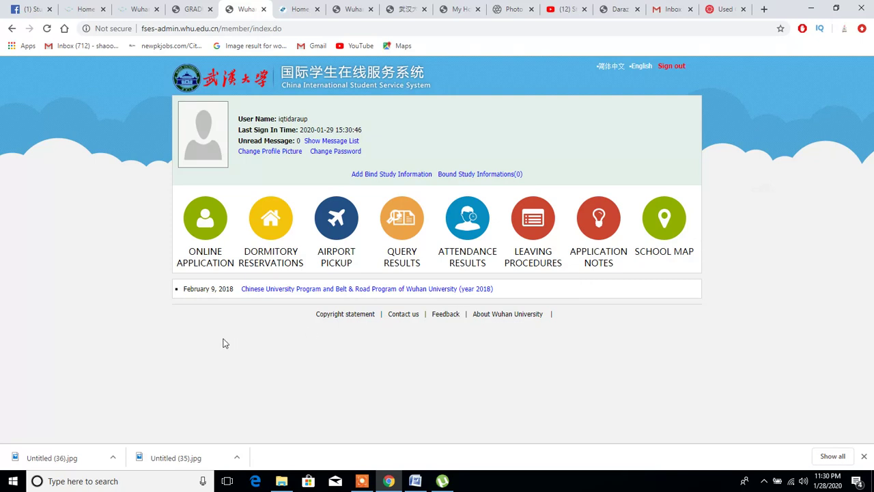
# Open the online application area and delete the existing Master Student application for the School of Computer Science, Software Engineering.
pyautogui.click(210, 217)
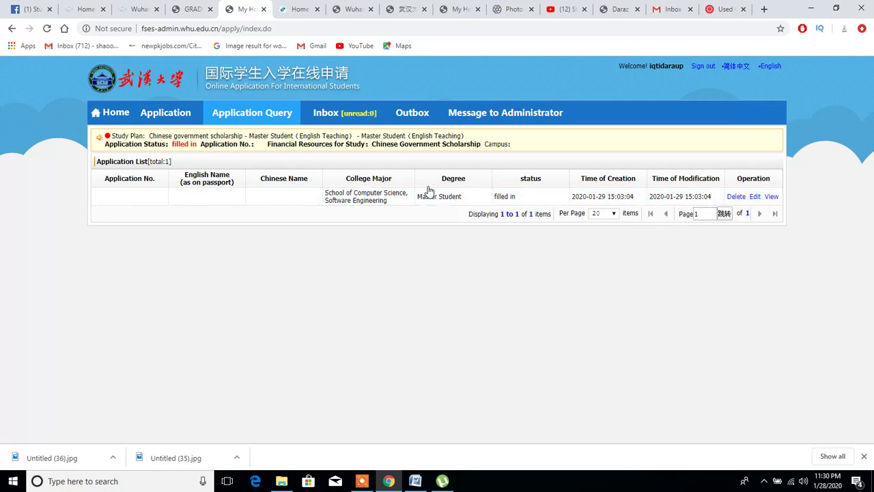
pyautogui.click(736, 196)
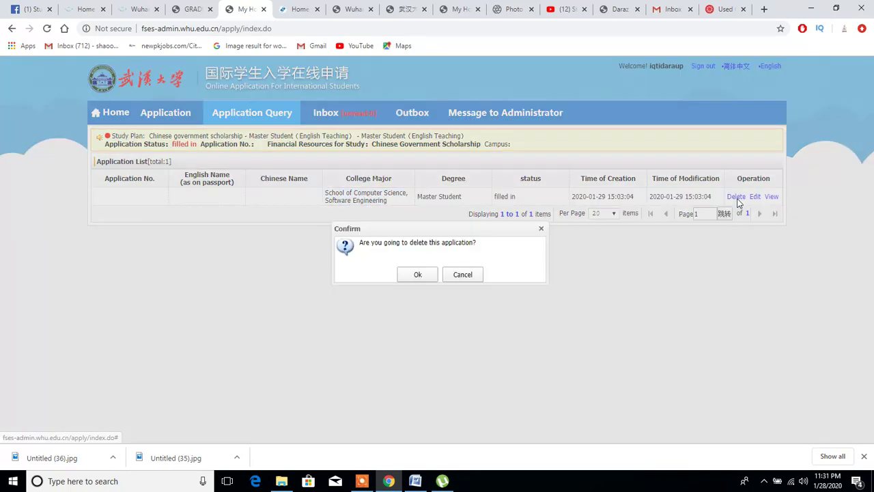
pyautogui.click(421, 273)
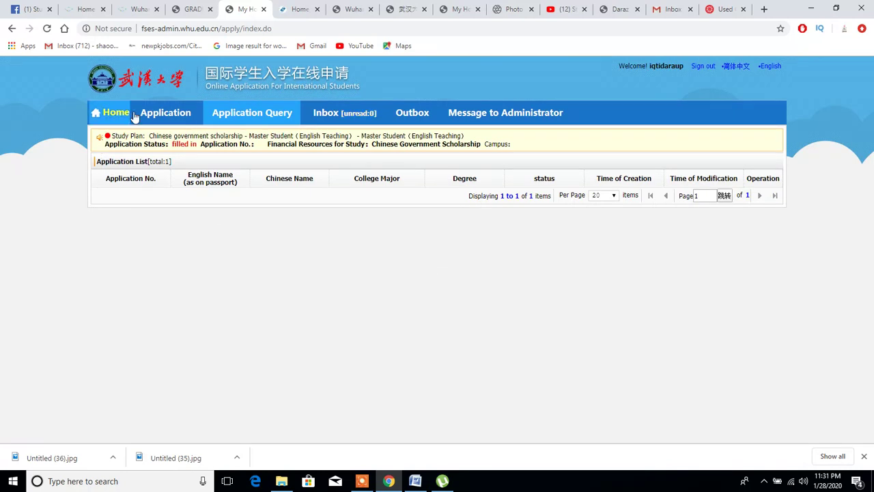
# Start a new application with the Chinese government scholarship program and the type Master Student (English Teaching).
pyautogui.click(171, 117)
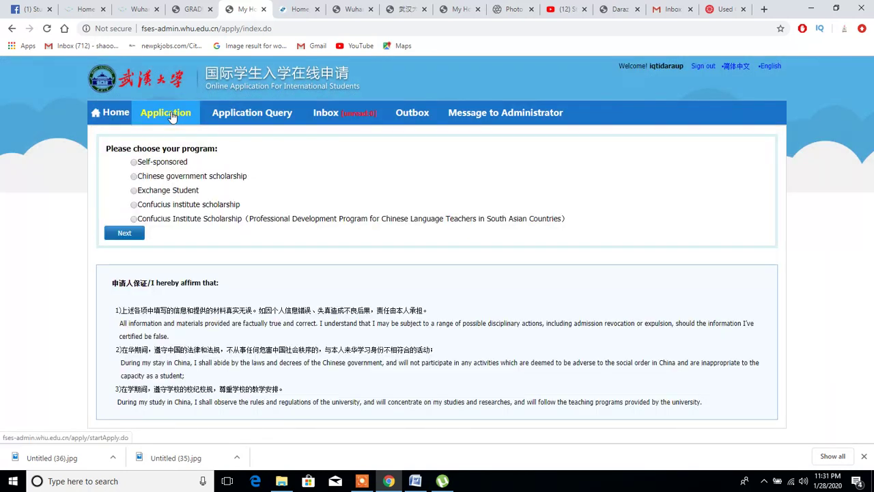
pyautogui.click(134, 177)
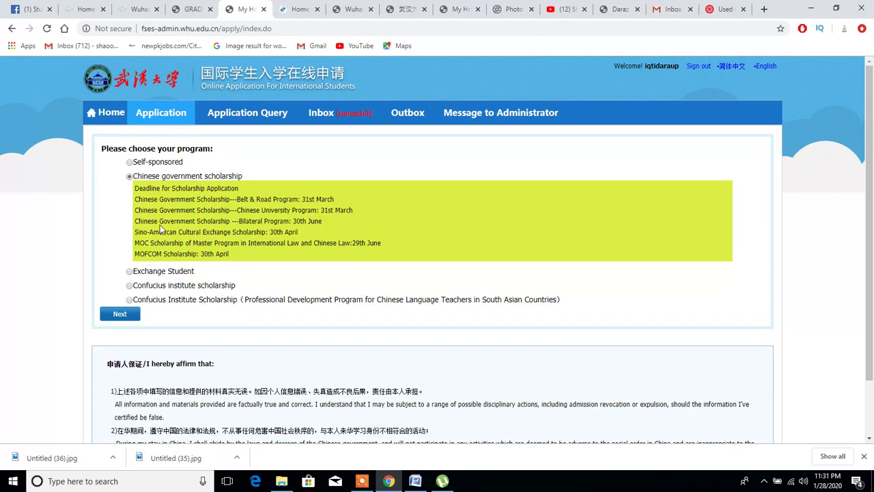
pyautogui.click(123, 316)
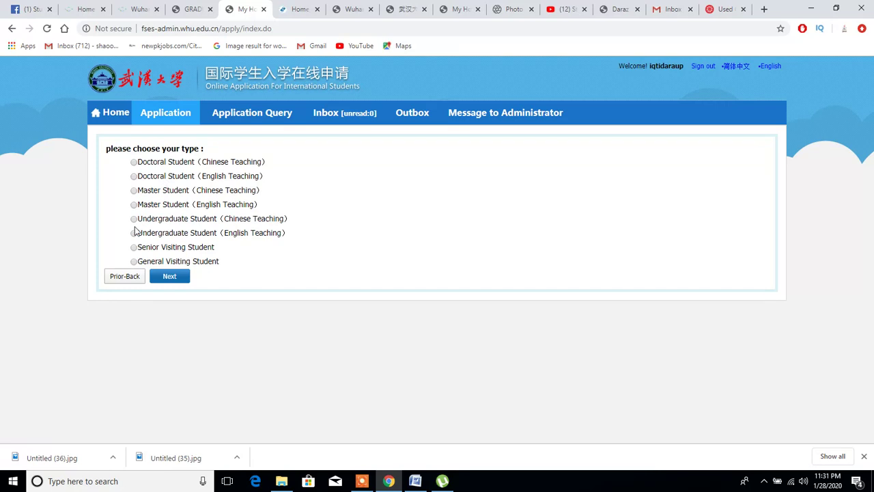
pyautogui.click(133, 205)
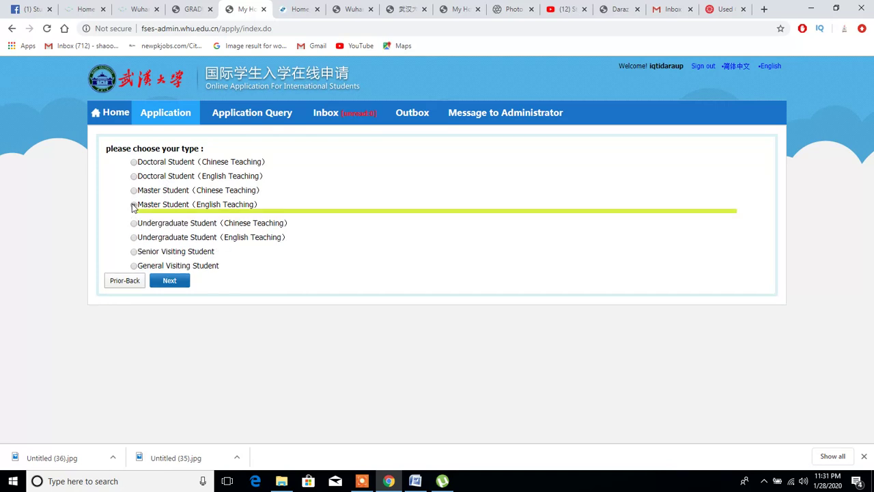
pyautogui.click(136, 181)
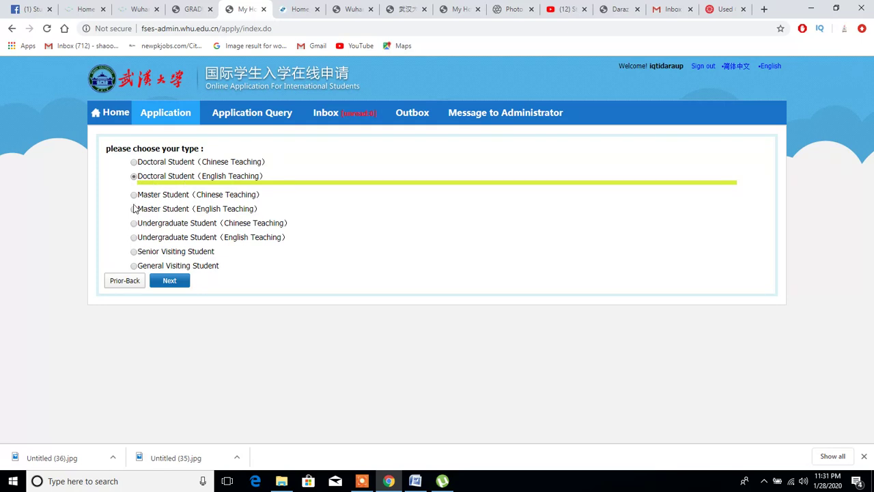
pyautogui.click(134, 210)
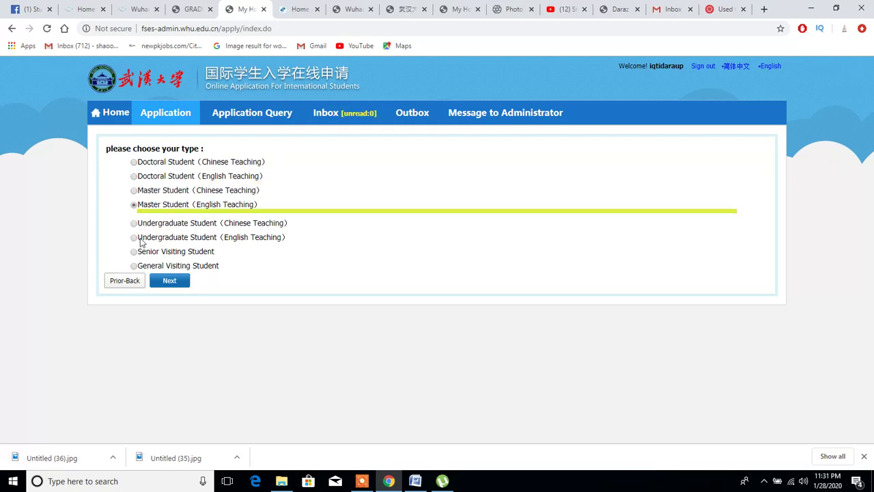
pyautogui.click(171, 284)
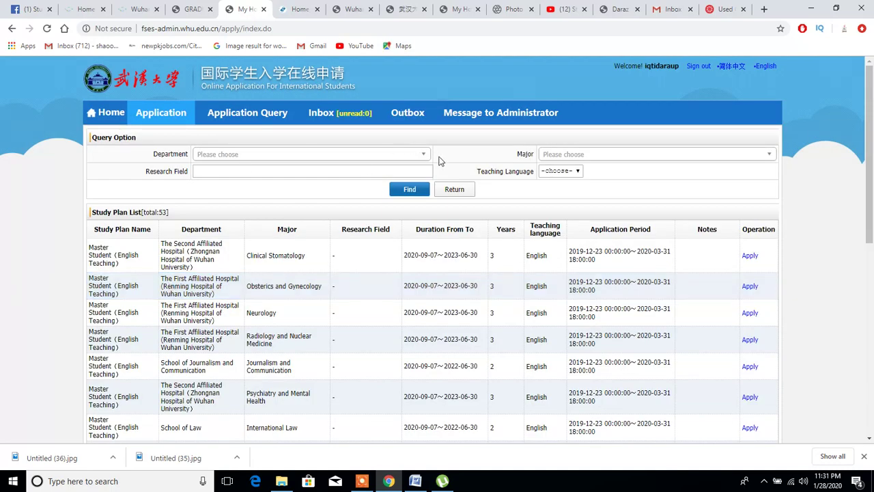
# Filter the study plans by the School of Computer Science department and apply for the Software Engineering plan.
pyautogui.click(421, 156)
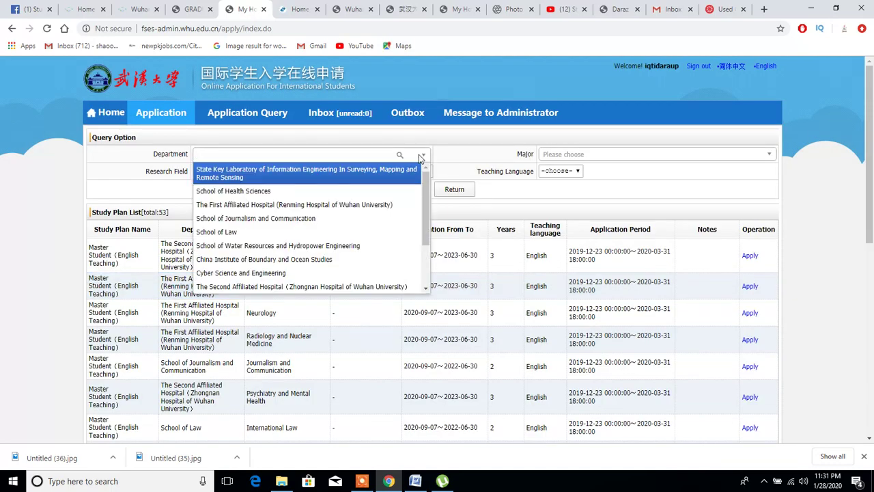
pyautogui.write('com')
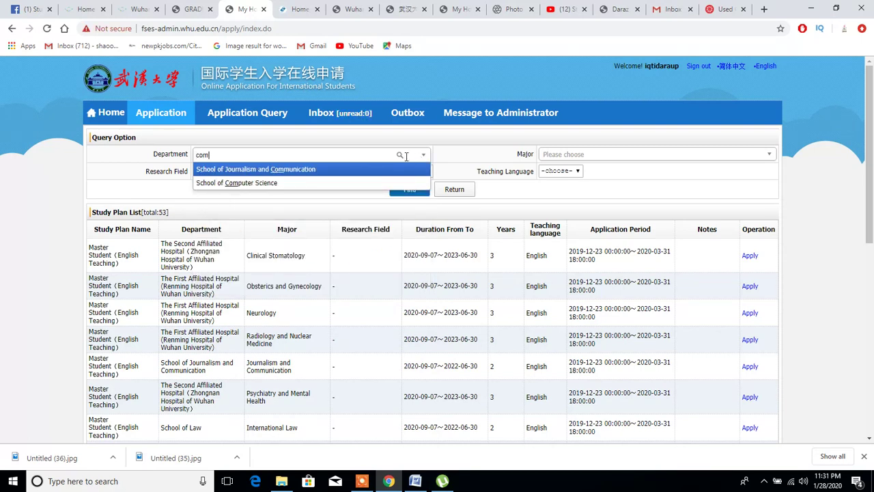
pyautogui.click(355, 182)
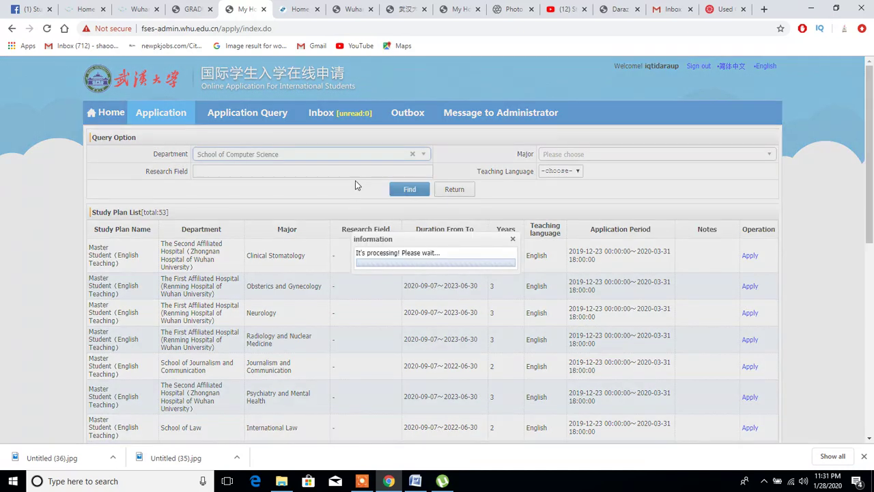
pyautogui.click(406, 194)
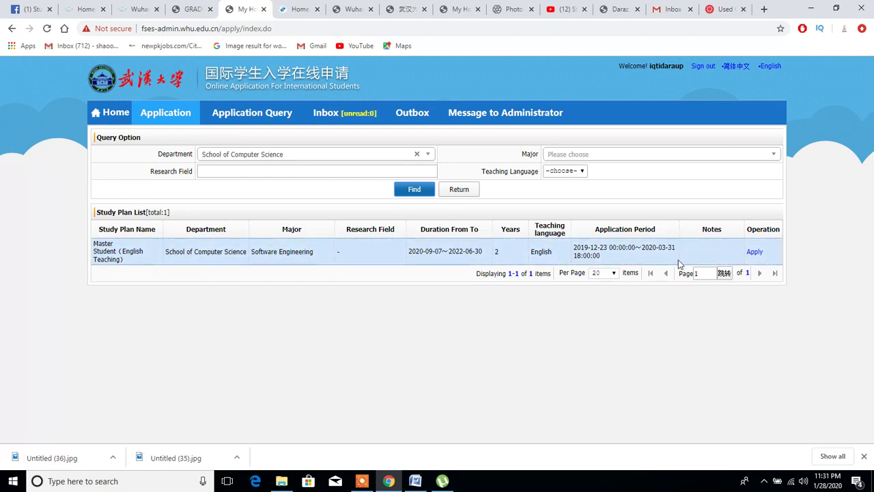
pyautogui.click(755, 253)
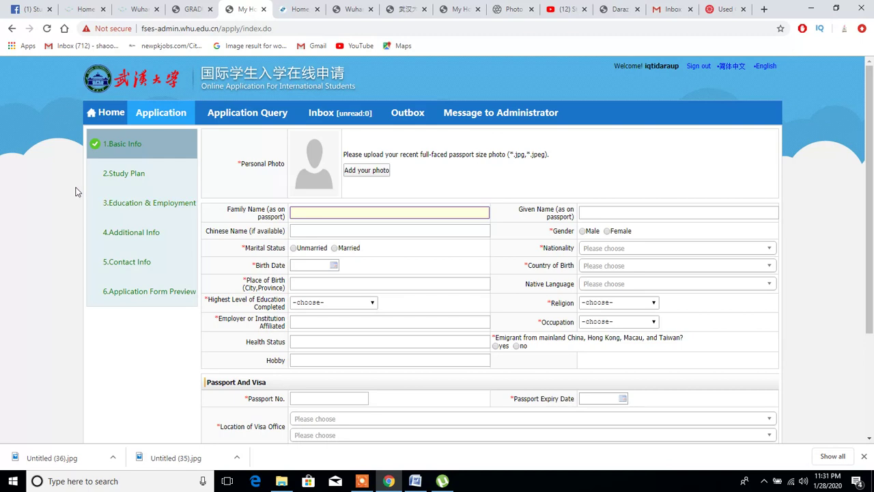
pyautogui.click(311, 247)
pyautogui.hotkey('ctrl', 'a')
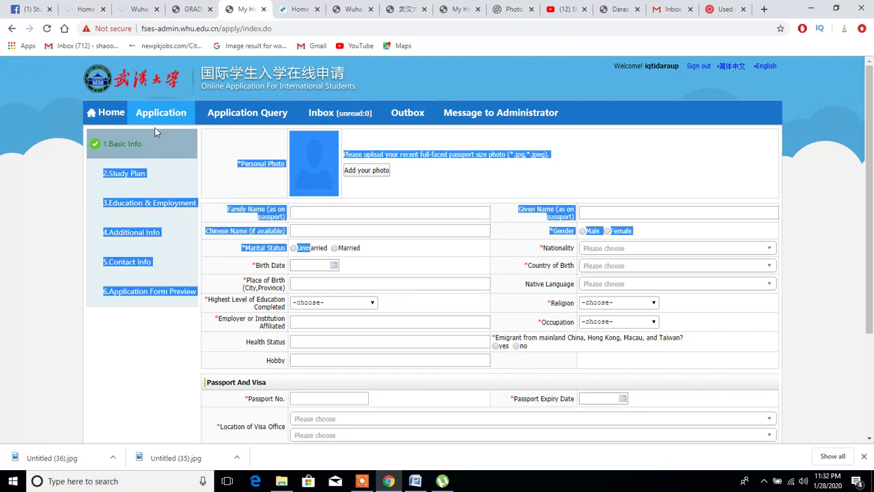
pyautogui.click(470, 161)
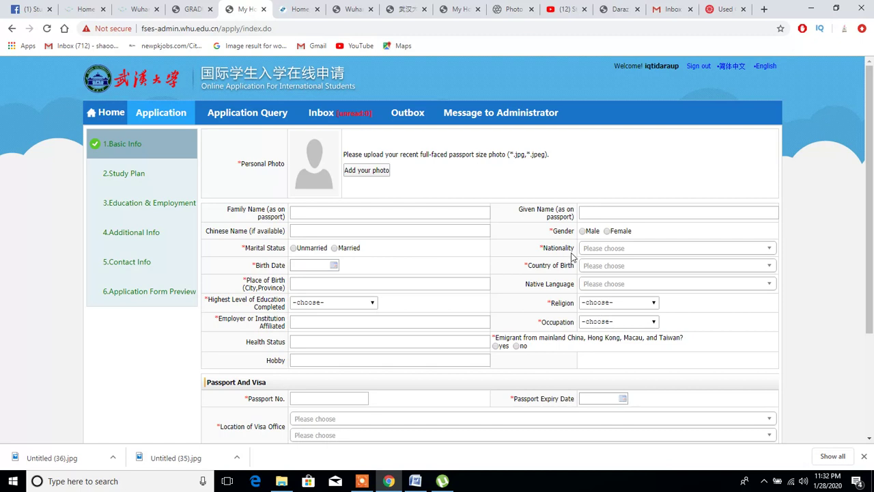
# Compare Wuhan University's empty Basic Info form with the filled-in sample application on snnu.17gz.org, and glance at the Student Gateway YouTube channel.
pyautogui.click(463, 8)
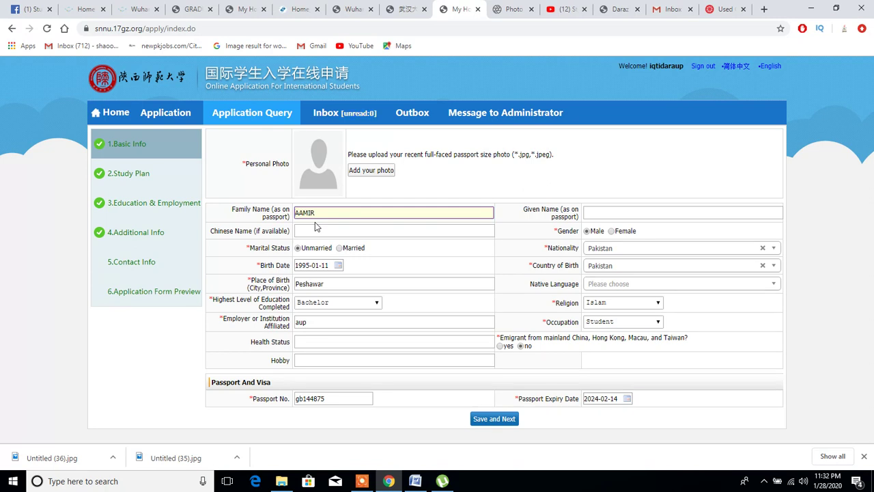
pyautogui.click(564, 9)
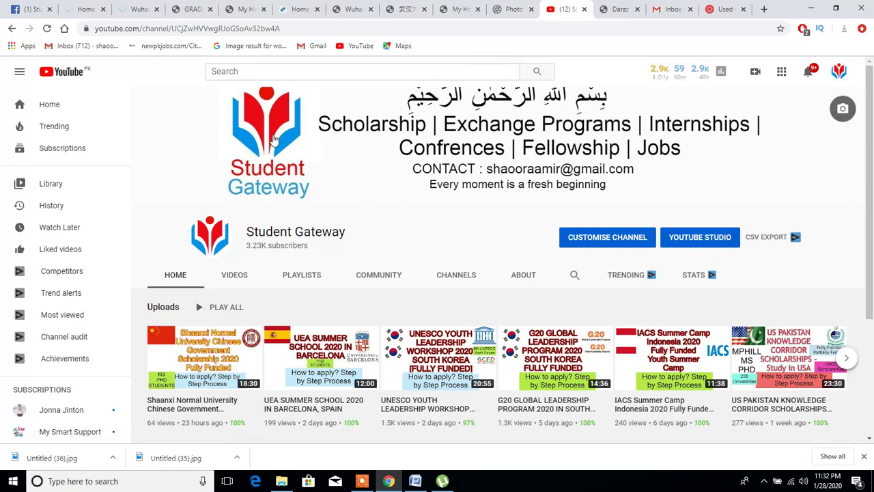
pyautogui.click(464, 6)
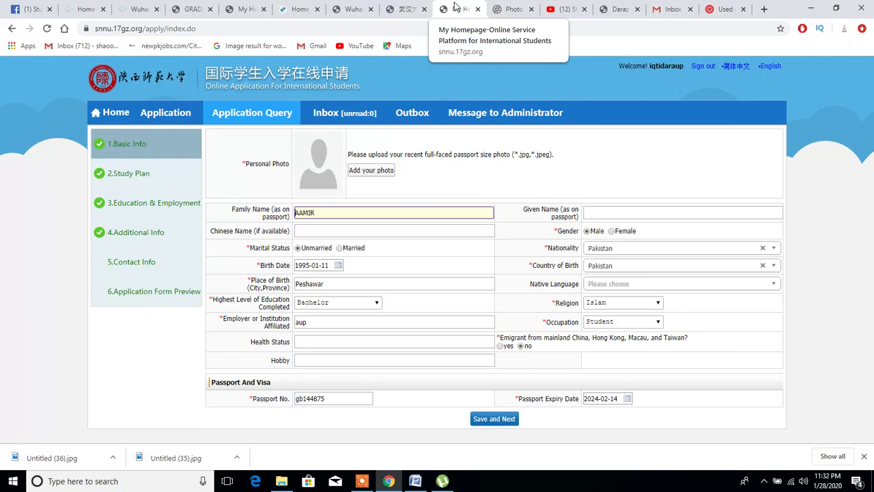
pyautogui.click(243, 8)
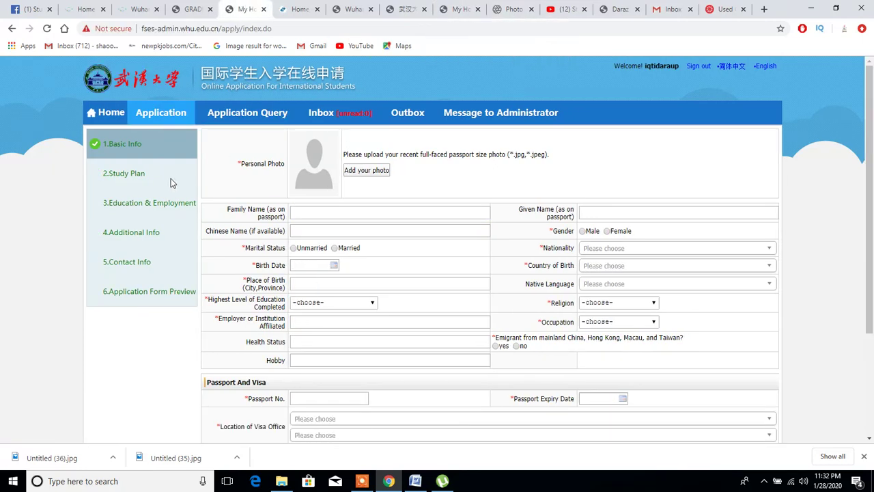
pyautogui.click(459, 9)
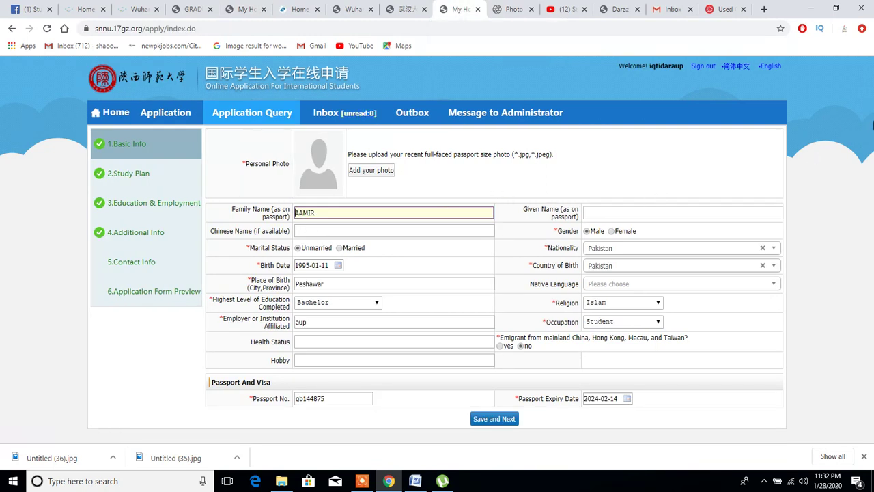
pyautogui.click(647, 197)
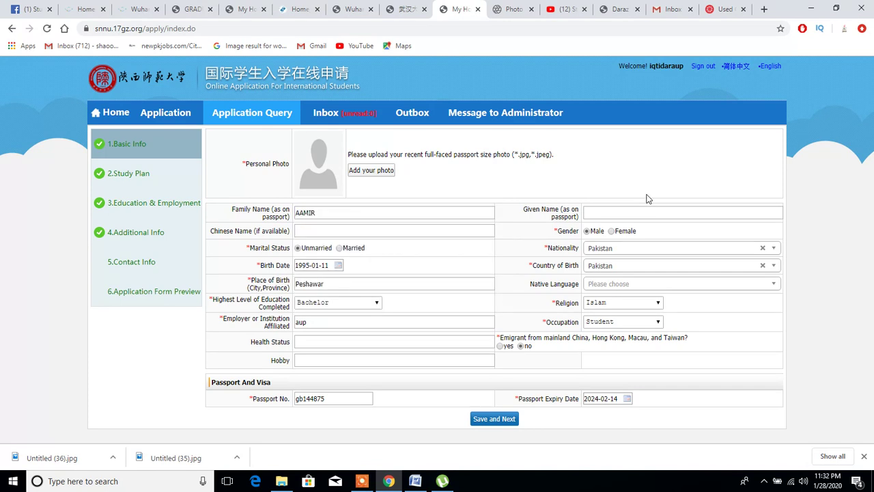
pyautogui.click(351, 8)
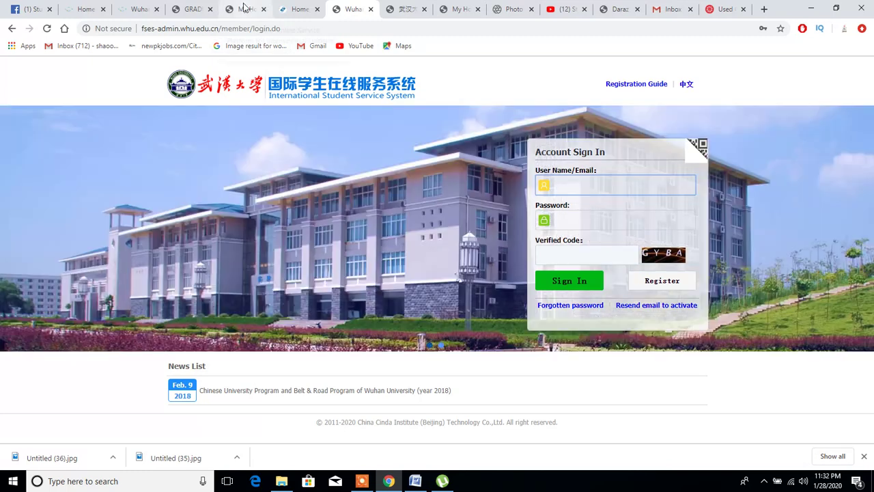
pyautogui.click(244, 8)
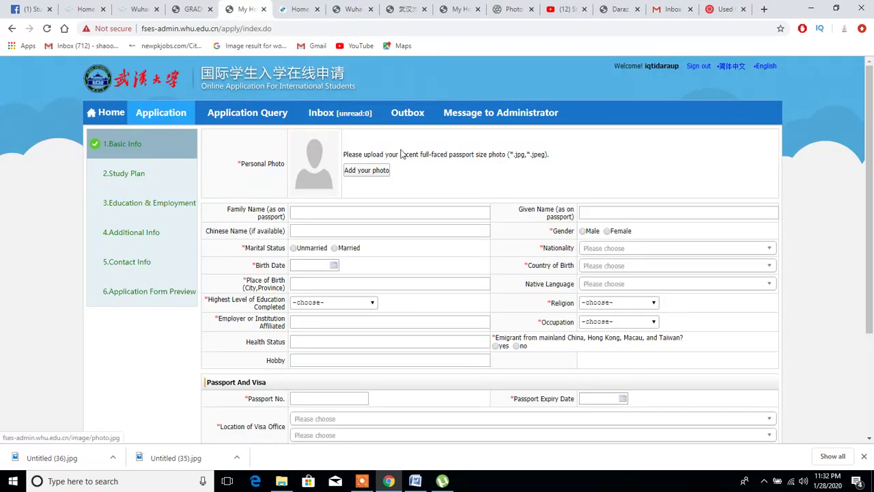
pyautogui.click(448, 8)
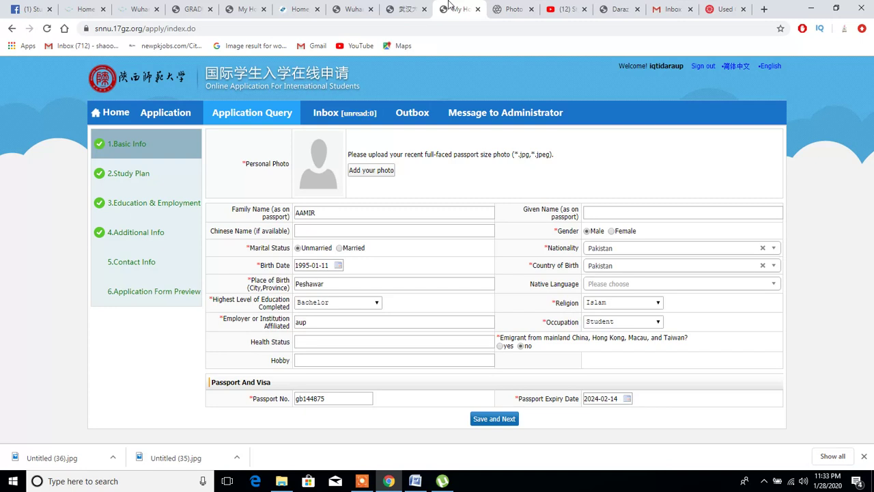
pyautogui.click(245, 5)
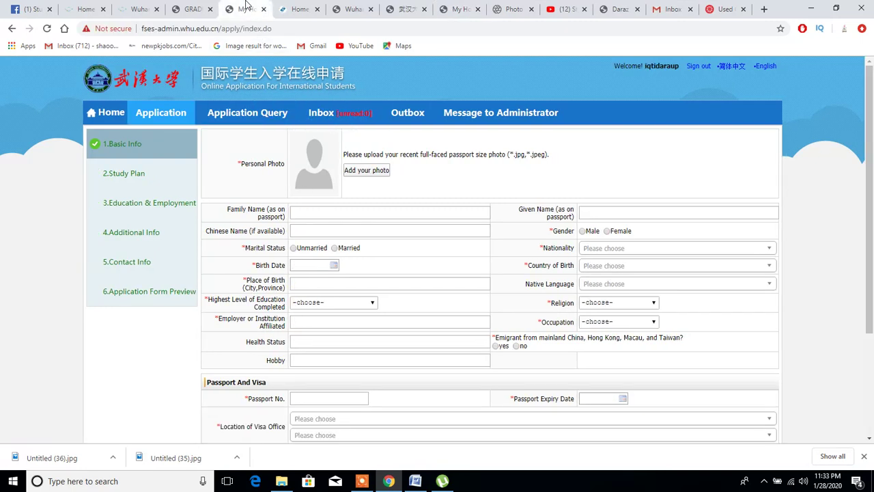
pyautogui.click(409, 7)
pyautogui.click(456, 8)
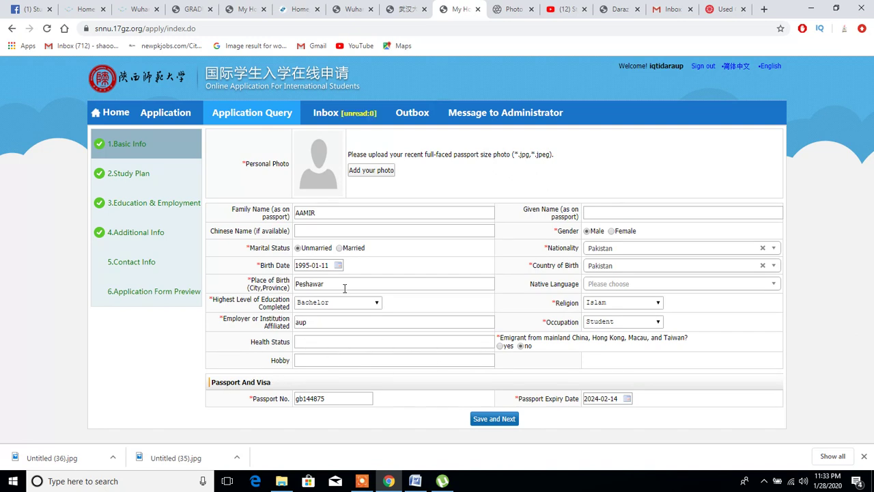
# In the sample application's Study Plan section, set the HSK level to None and English proficiency to Good, and review the recommender fields.
pyautogui.click(127, 175)
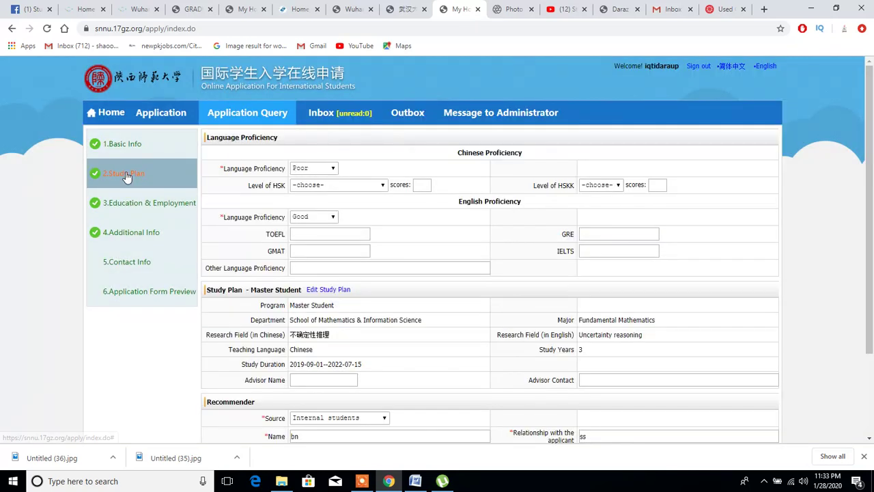
pyautogui.click(338, 185)
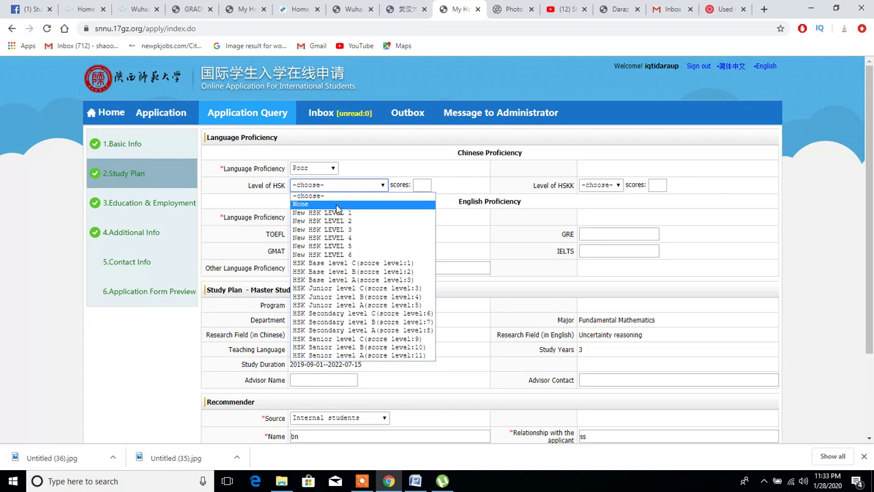
pyautogui.click(338, 204)
pyautogui.click(406, 167)
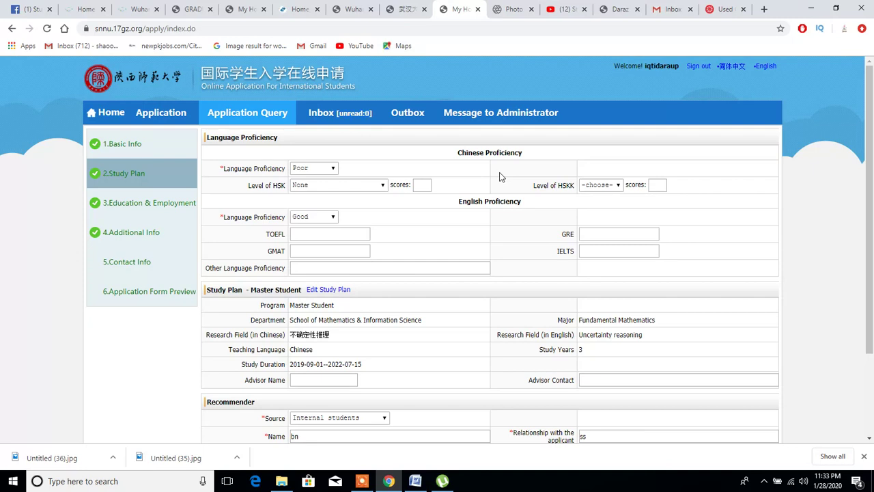
pyautogui.scroll(-1, 873, 195)
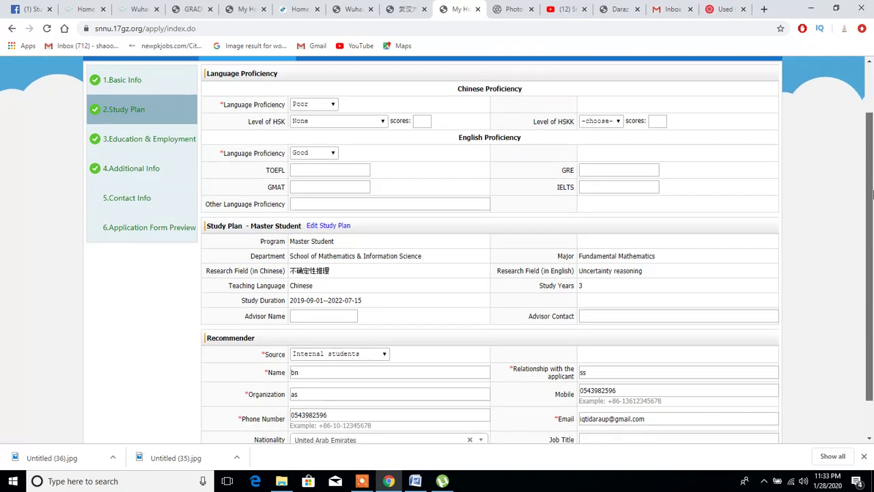
pyautogui.click(324, 157)
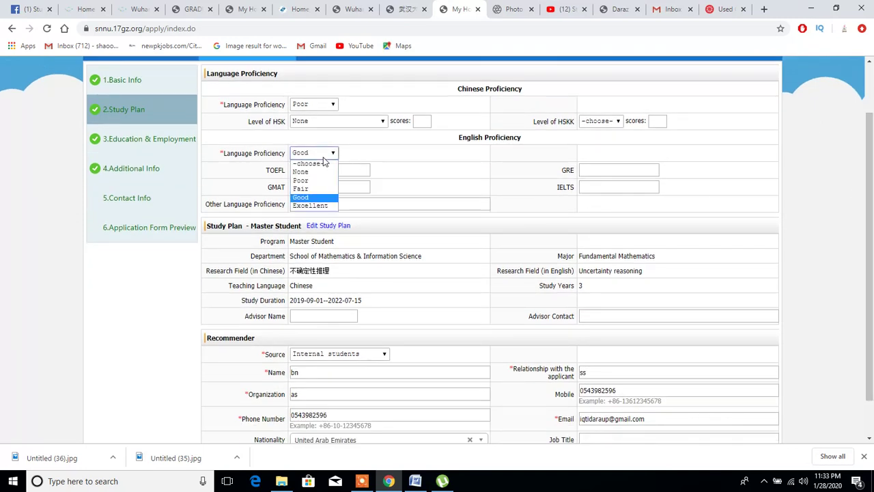
pyautogui.click(304, 197)
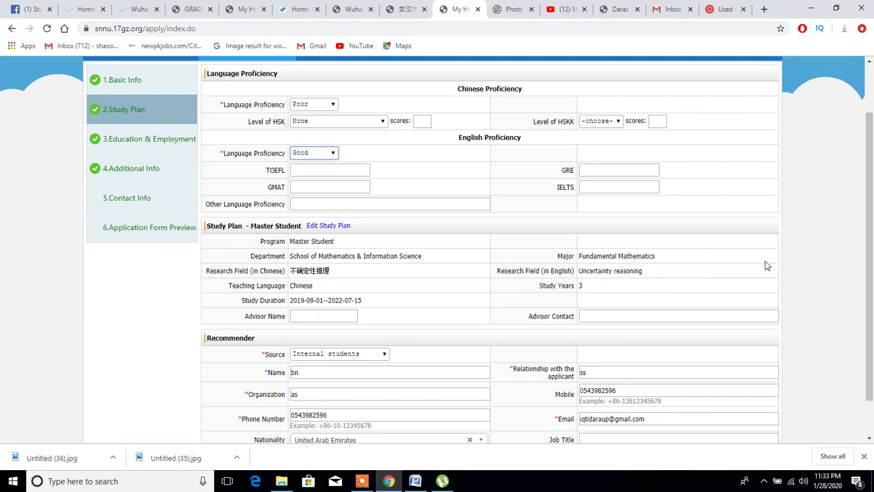
pyautogui.scroll(-2, 526, 403)
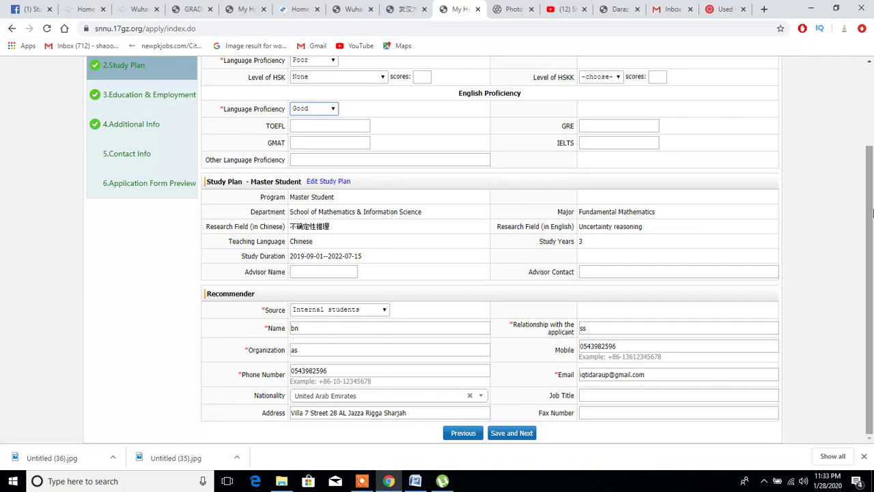
# Review the educational background and uploaded documents in the sample application's Education & Employment section, then return to the service system's home page.
pyautogui.moveTo(873, 213); pyautogui.dragTo(871, 62)
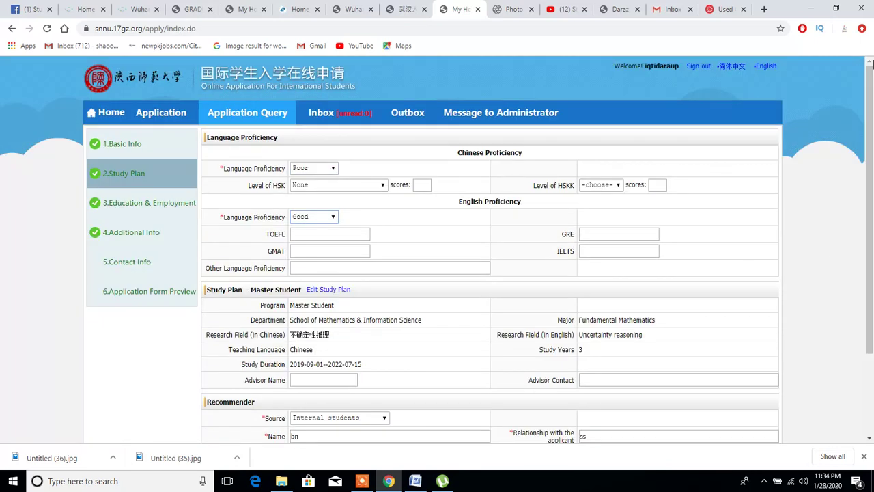
pyautogui.click(153, 202)
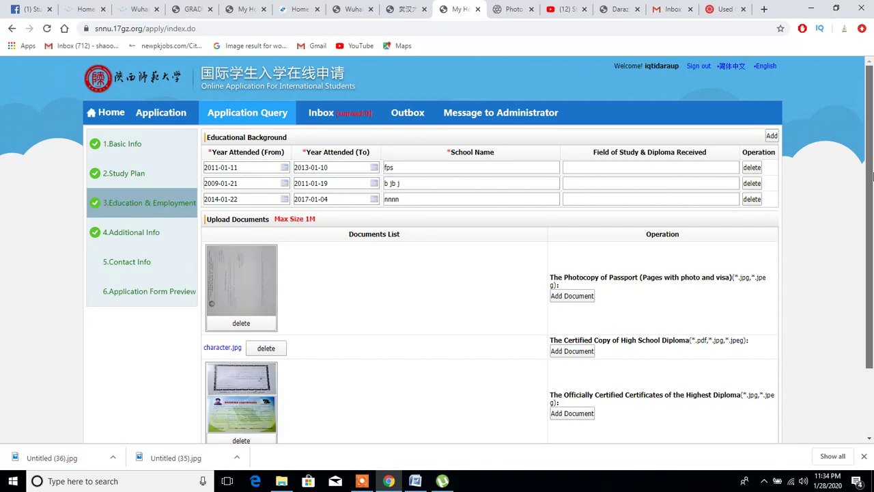
pyautogui.moveTo(873, 181); pyautogui.dragTo(873, 246)
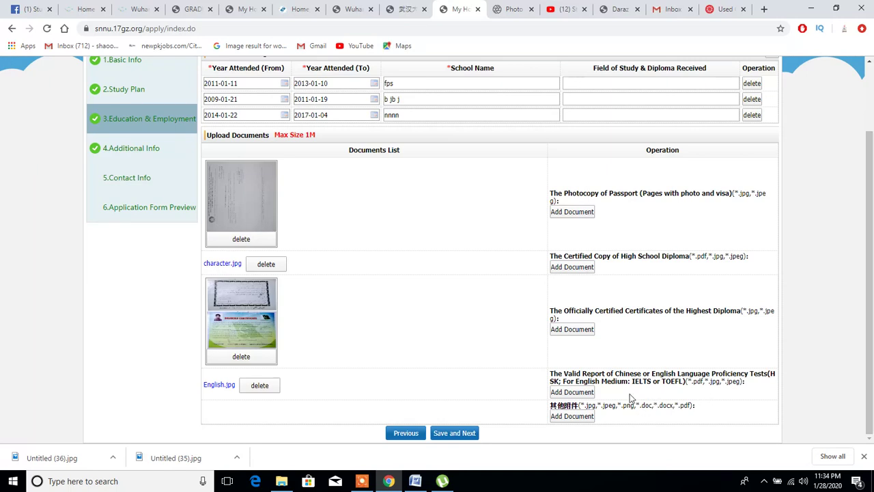
pyautogui.moveTo(872, 301); pyautogui.dragTo(872, 235)
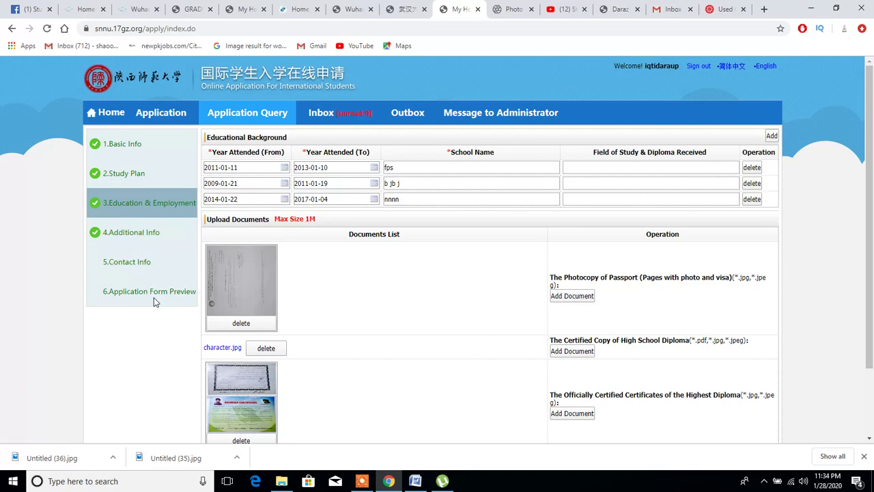
pyautogui.click(111, 113)
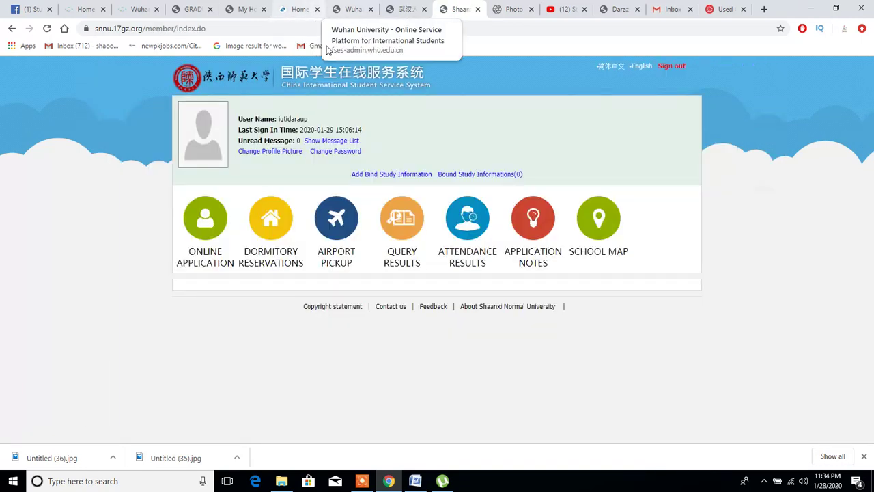
# Return to the Scholarships Corner article on the Wuhan University CSC scholarship and review its deadline and required documents, ending at the article's beginning.
pyautogui.click(242, 9)
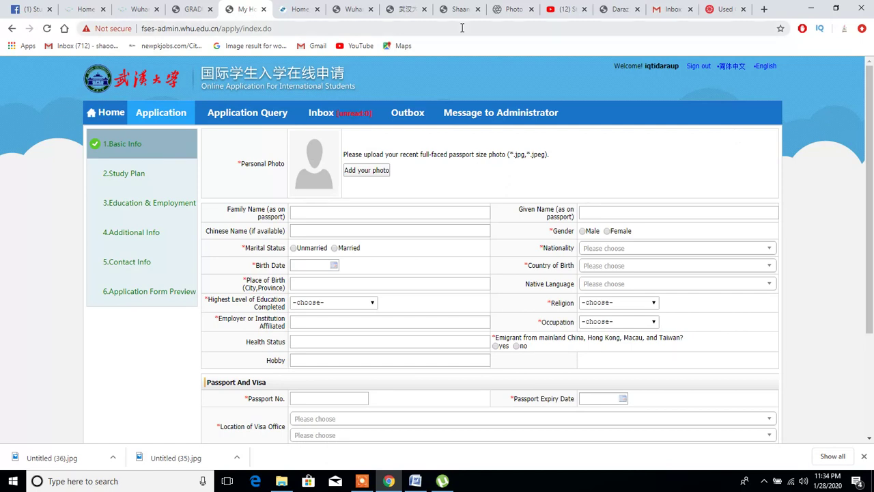
pyautogui.click(135, 9)
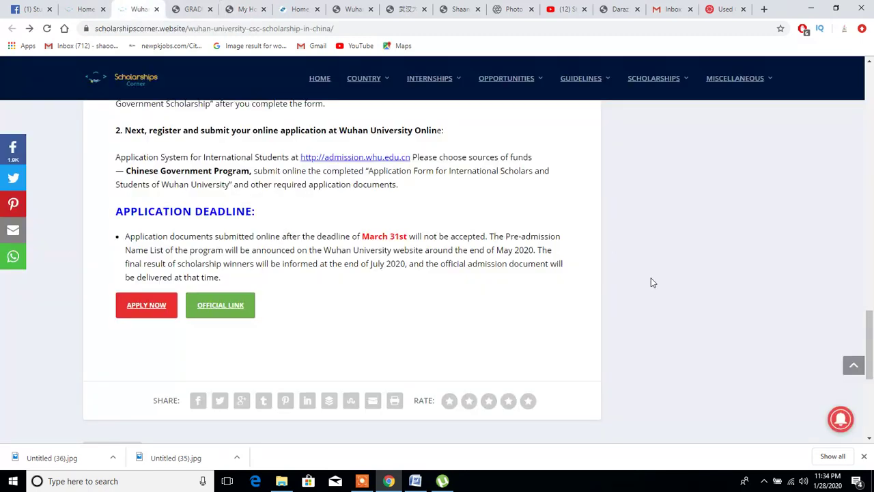
pyautogui.moveTo(872, 348); pyautogui.dragTo(872, 284)
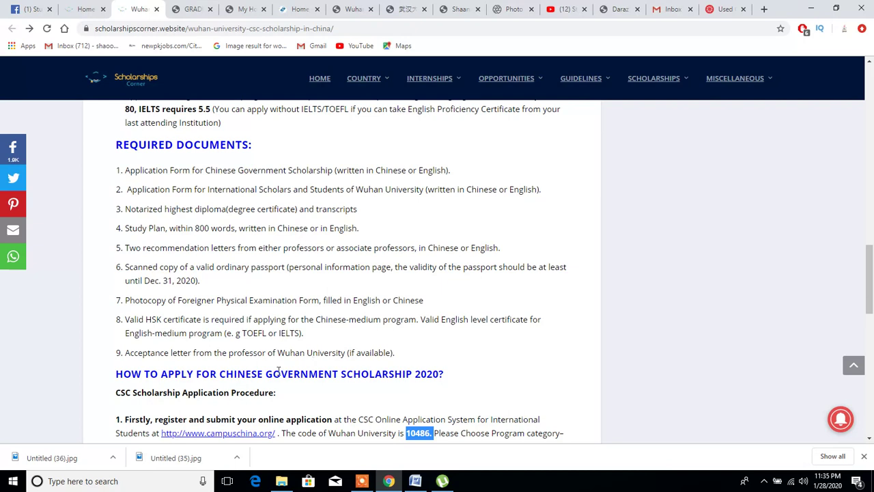
pyautogui.click(381, 352)
pyautogui.moveTo(872, 284); pyautogui.dragTo(872, 101)
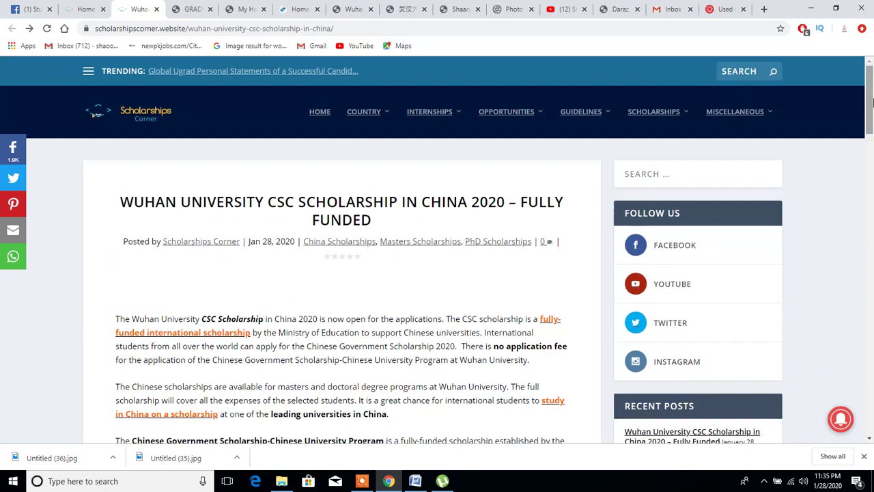